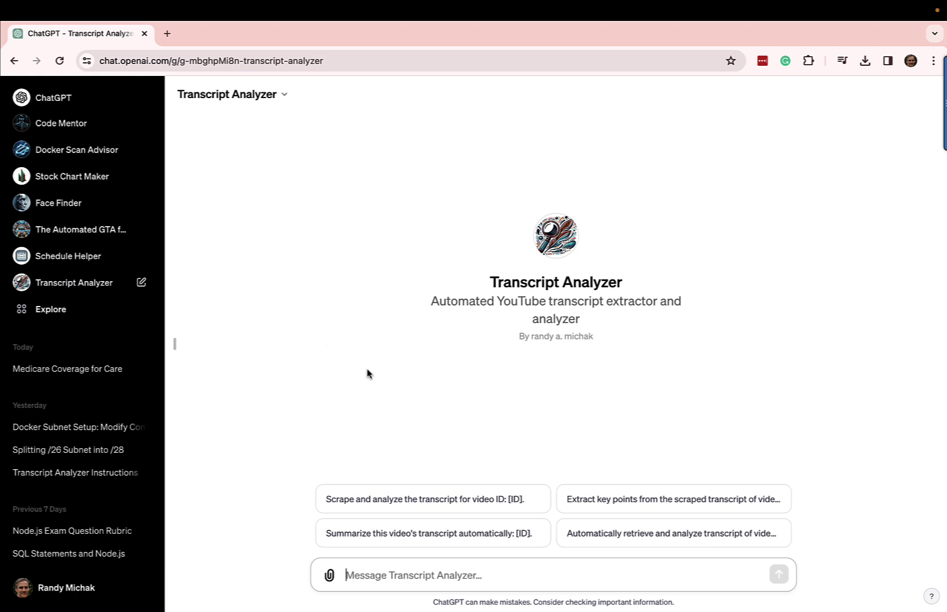
Switch to the YouTube page of the OpenAI DevDay opening keynote and copy the video's full URL.
{"action": "key", "text": "ctrl+Left"}
{"action": "key", "text": "ctrl+Right"}
{"action": "key", "text": "ctrl+Right"}
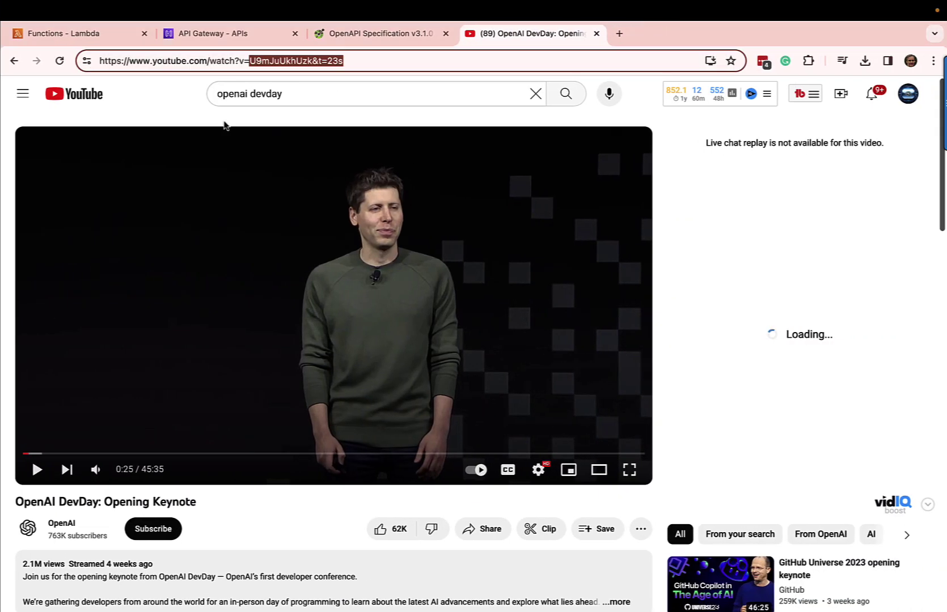
{"action": "double_click", "coordinate": [154, 62]}
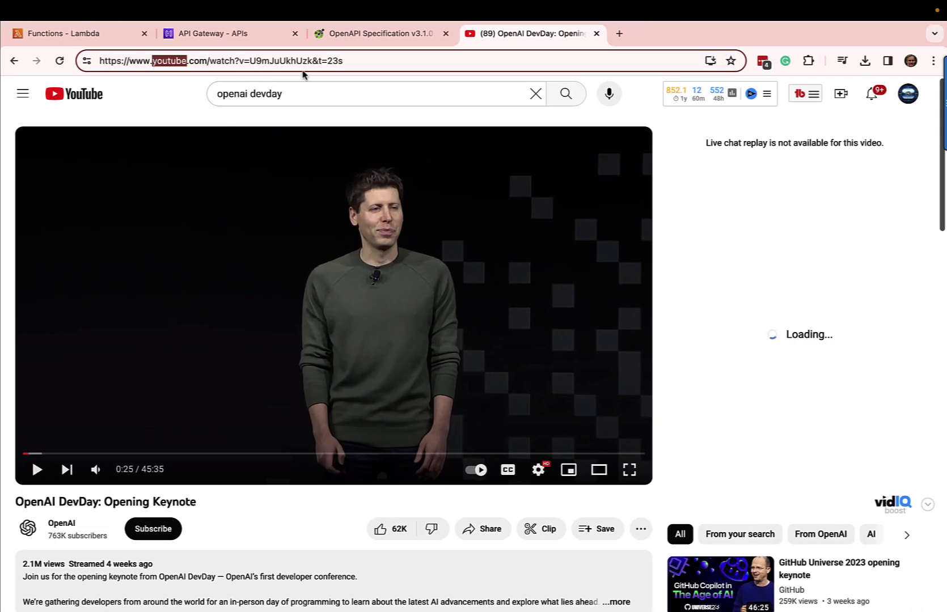
{"action": "left_click", "coordinate": [339, 61]}
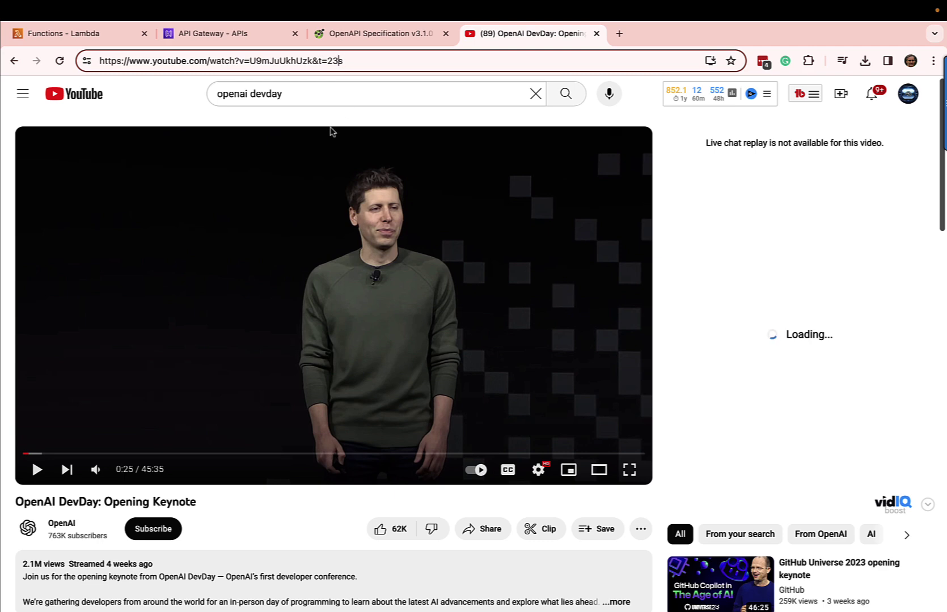
{"action": "key", "text": "super+a"}
{"action": "key", "text": "super+c"}
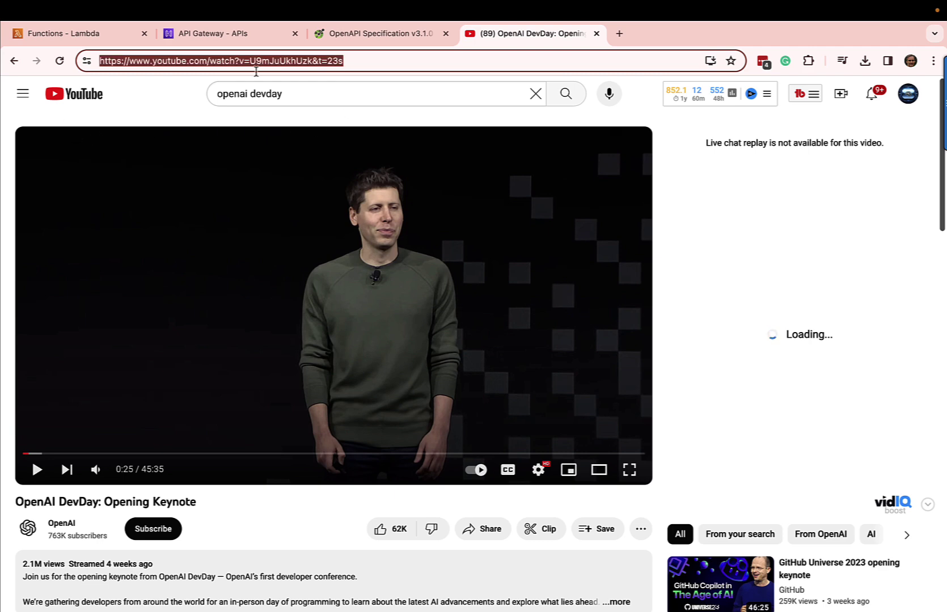
Return to the Transcript Analyzer chat and send "please analyze this video:" followed by the copied YouTube URL.
{"action": "key", "text": "ctrl+Left"}
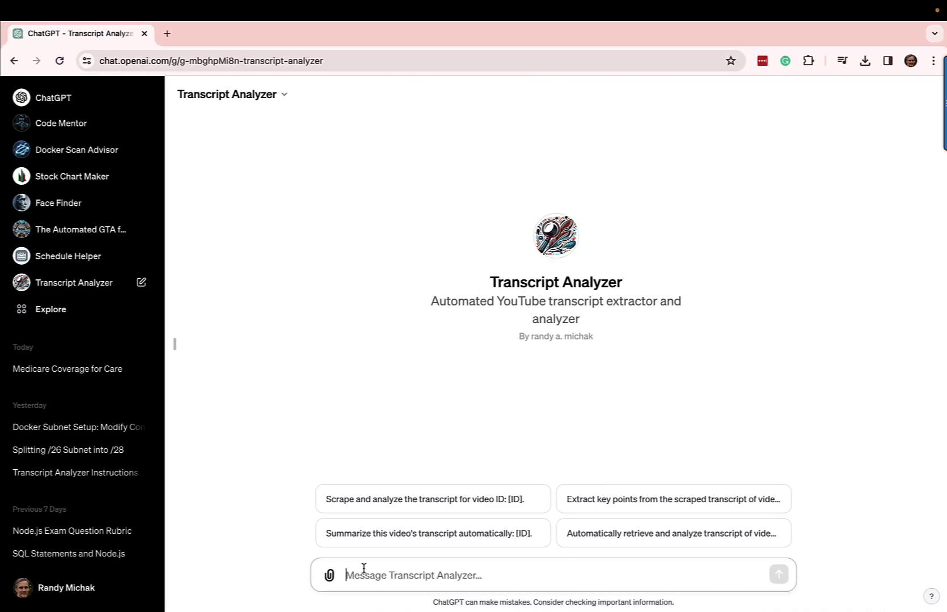
{"action": "mouse_move", "coordinate": [459, 598]}
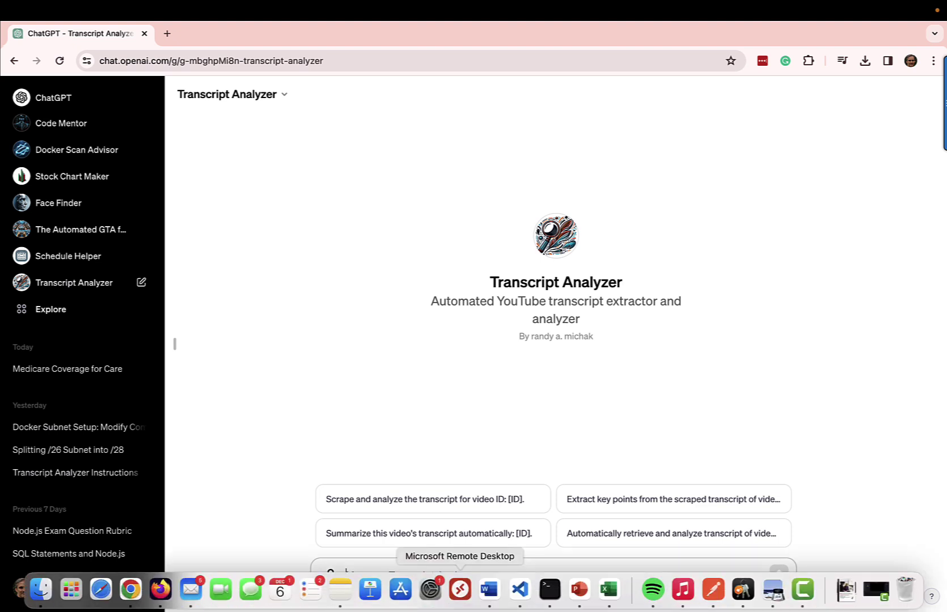
{"action": "key", "text": "super+v"}
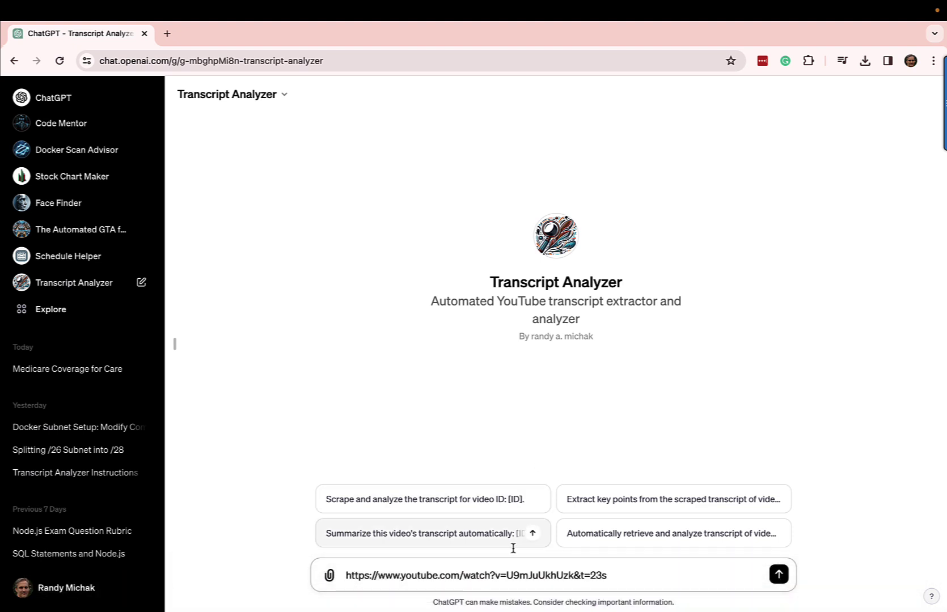
{"action": "key", "text": "super+Left"}
{"action": "type", "text": "please analz"}
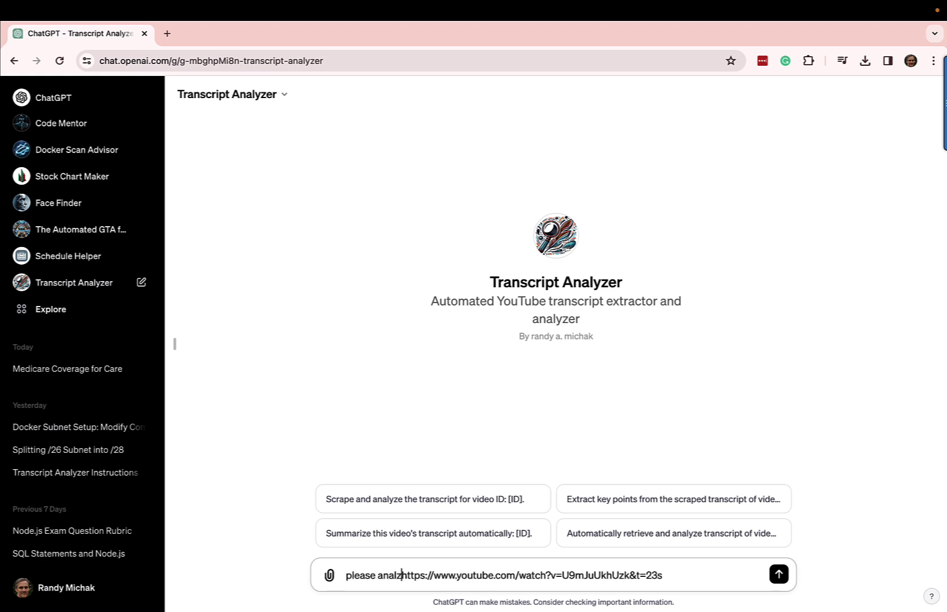
{"action": "key", "text": "BackSpace"}
{"action": "type", "text": "yze this "}
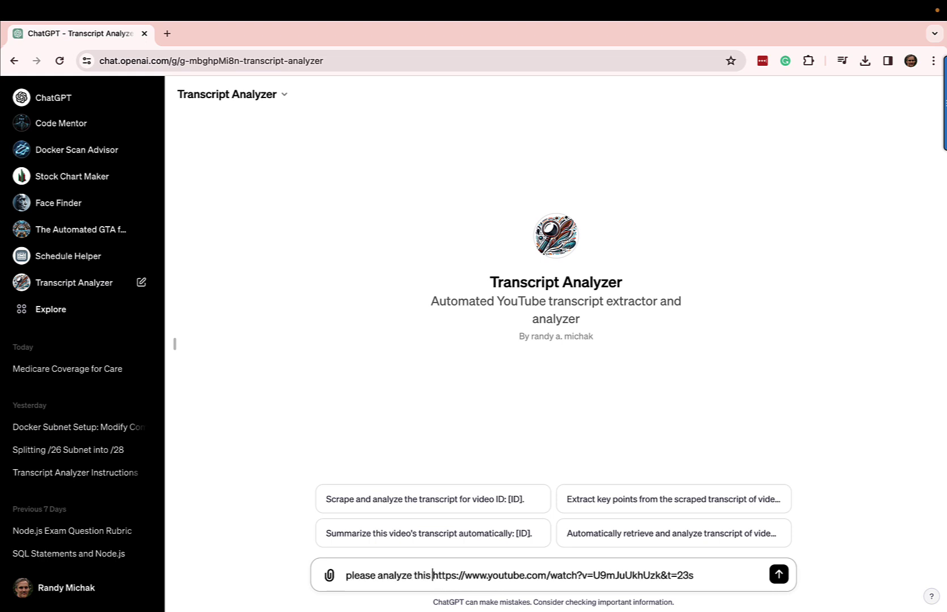
{"action": "type", "text": "tran"}
{"action": "key", "text": "BackSpace"}
{"action": "key", "text": "BackSpace"}
{"action": "key", "text": "BackSpace"}
{"action": "key", "text": "BackSpace"}
{"action": "type", "text": "video:"}
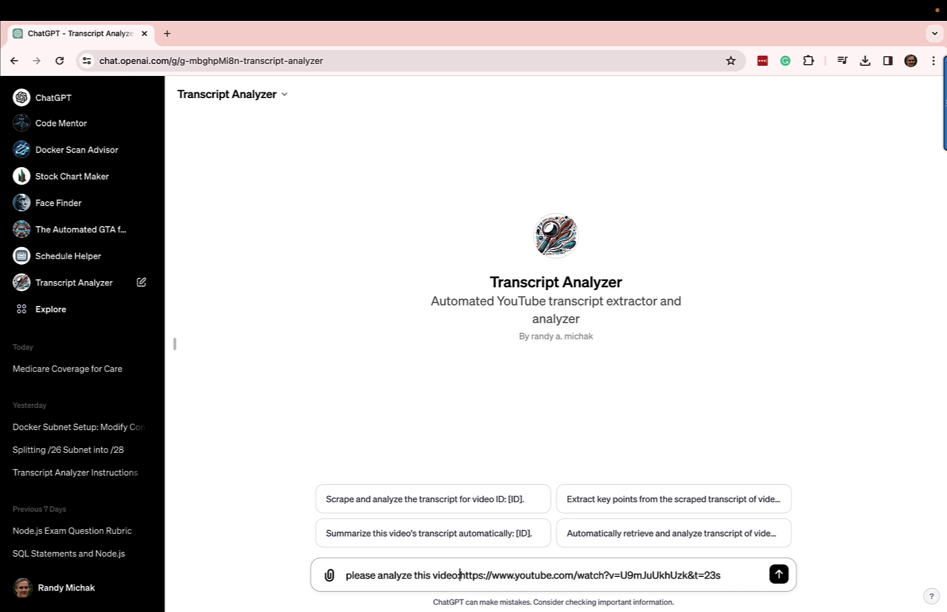
{"action": "key", "text": "Return"}
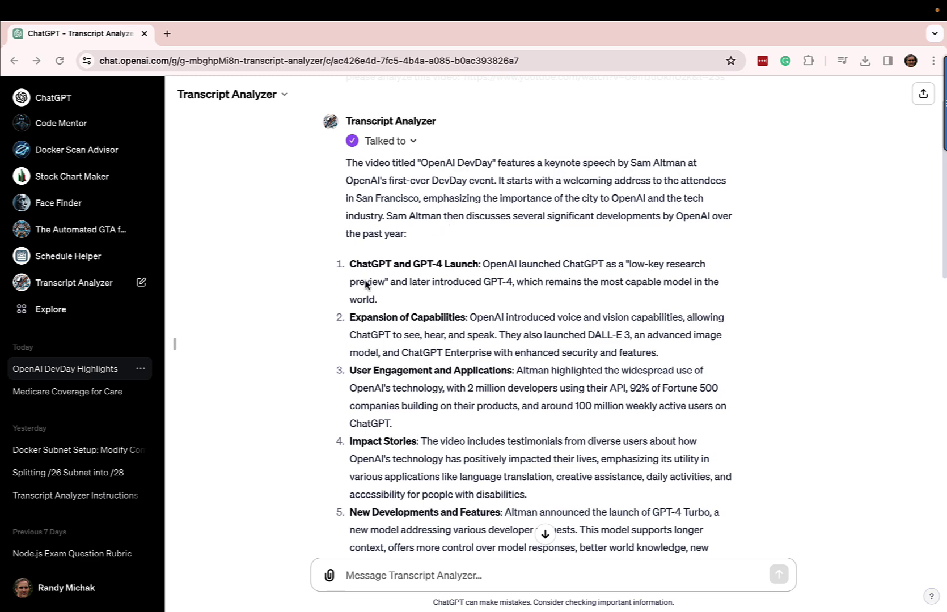
Read through the Transcript Analyzer's reply, including the numbered key points, the overall sentiment and the generated image.
{"action": "scroll", "coordinate": [364, 283], "scroll_direction": "down", "scroll_amount": 2}
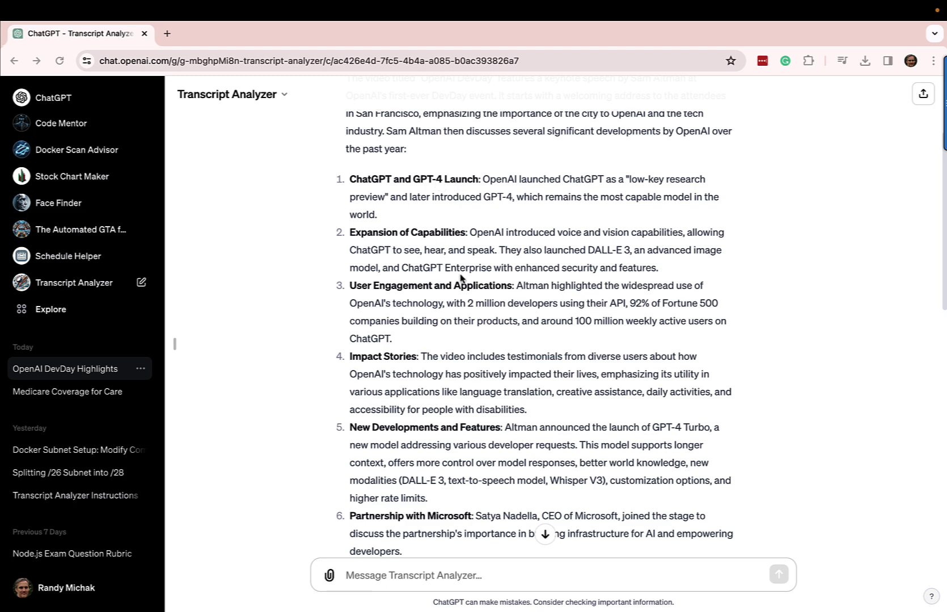
{"action": "scroll", "coordinate": [338, 306], "scroll_direction": "down", "scroll_amount": 5}
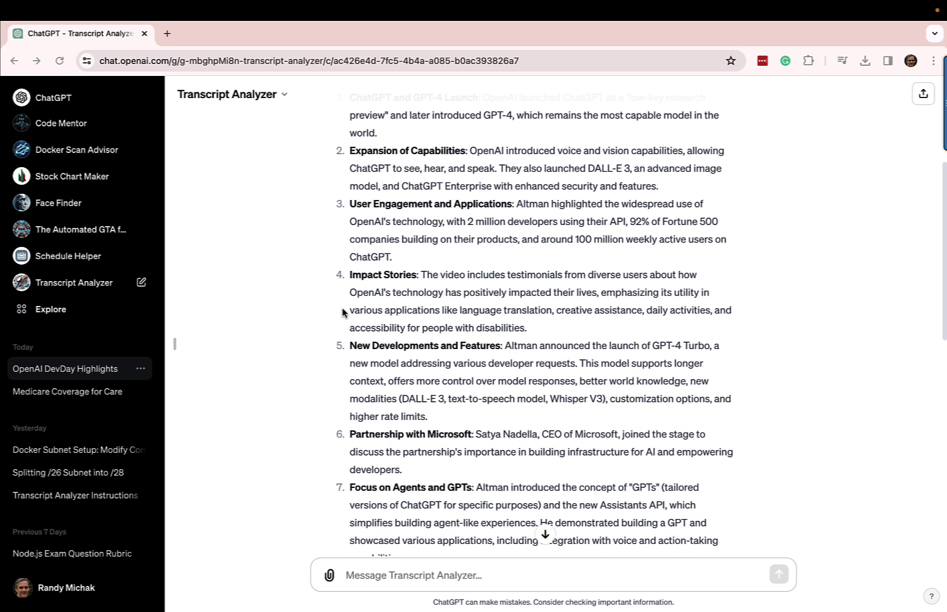
{"action": "scroll", "coordinate": [342, 312], "scroll_direction": "down", "scroll_amount": 3}
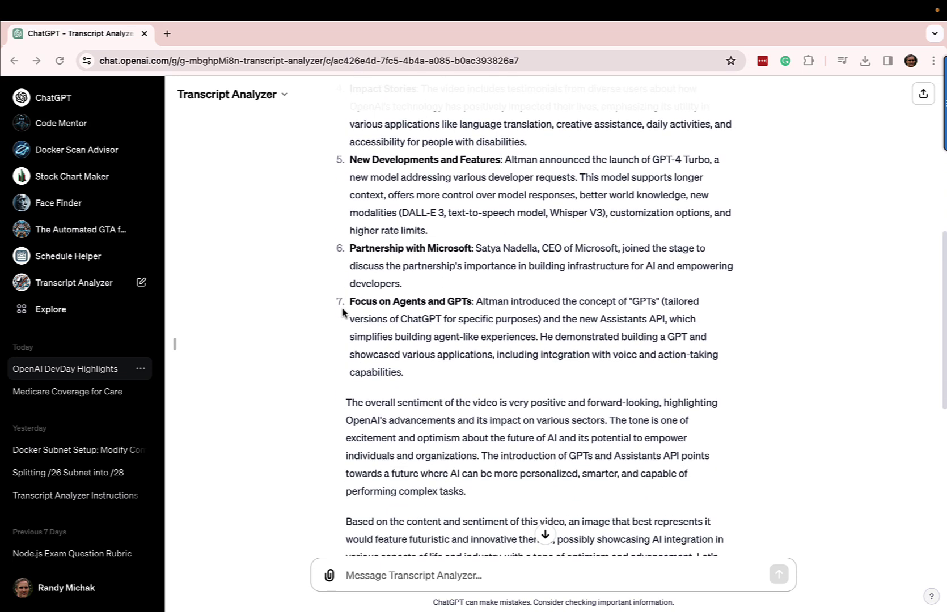
{"action": "scroll", "coordinate": [343, 313], "scroll_direction": "down", "scroll_amount": 4}
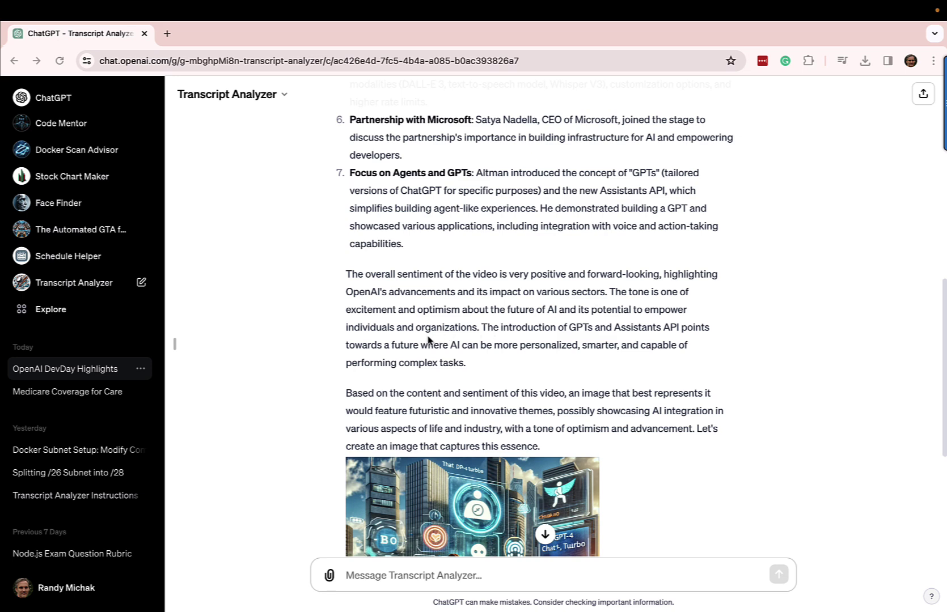
{"action": "scroll", "coordinate": [428, 339], "scroll_direction": "down", "scroll_amount": 5}
{"action": "scroll", "coordinate": [369, 309], "scroll_direction": "down", "scroll_amount": 1}
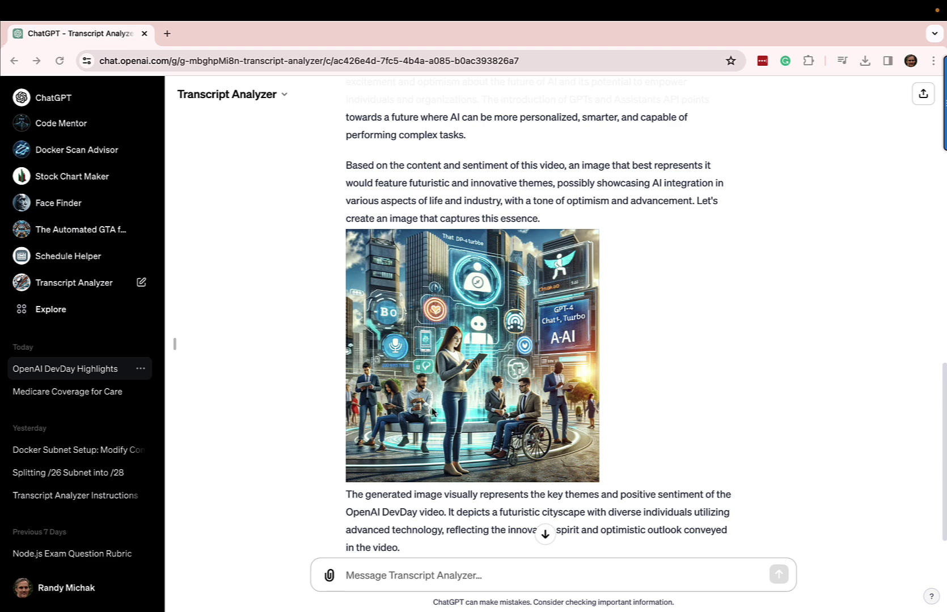
{"action": "scroll", "coordinate": [432, 413], "scroll_direction": "up", "scroll_amount": 2}
{"action": "scroll", "coordinate": [432, 412], "scroll_direction": "down", "scroll_amount": 3}
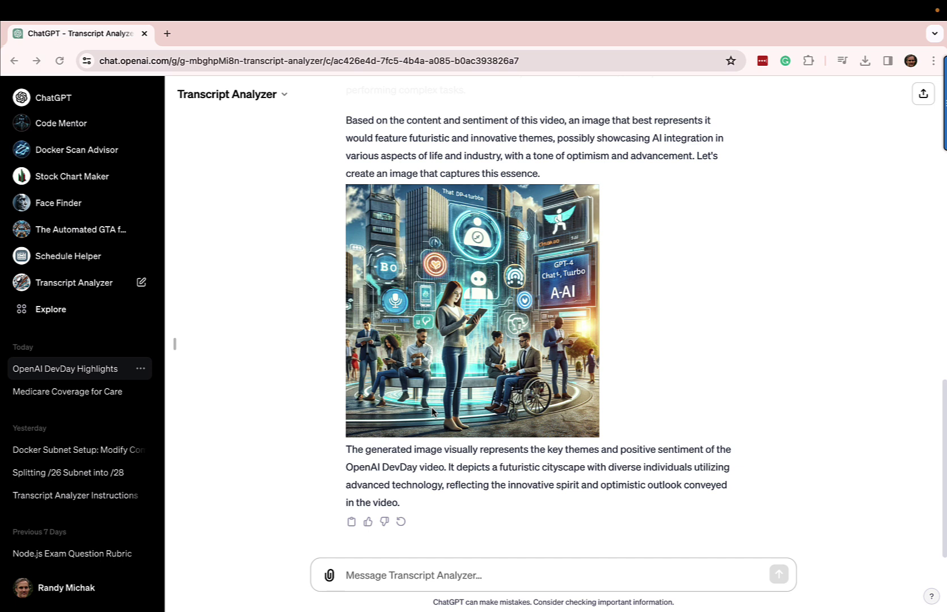
{"action": "scroll", "coordinate": [459, 399], "scroll_direction": "up", "scroll_amount": 7}
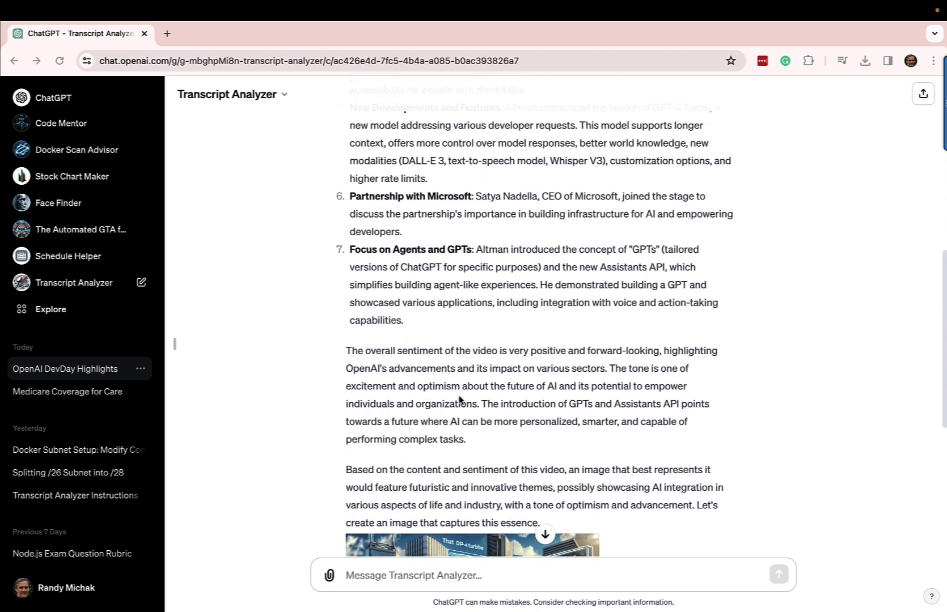
{"action": "scroll", "coordinate": [460, 400], "scroll_direction": "up", "scroll_amount": 3}
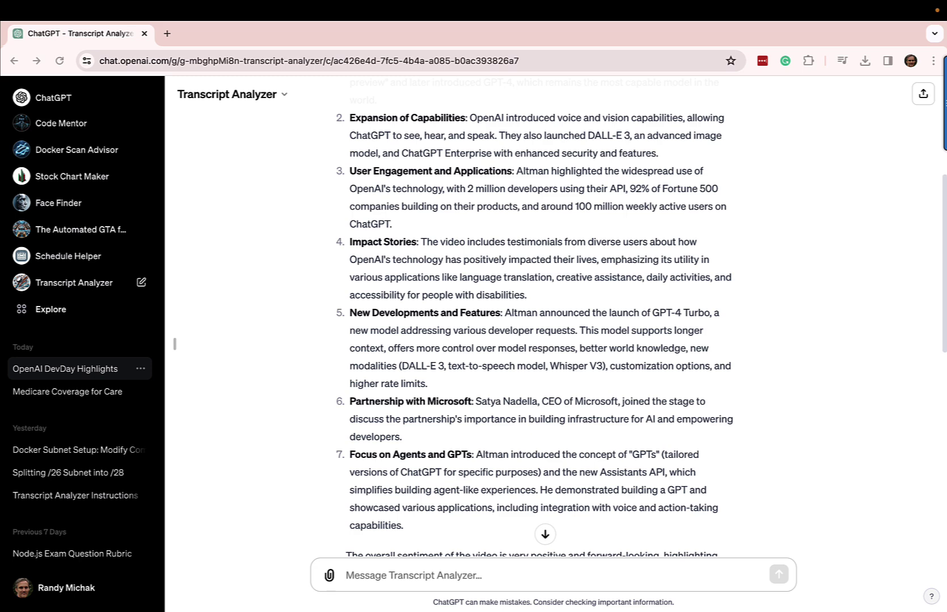
Switch to the AWS Lambda console and start a new function named GetVideoTranscript with the Python 3.11 runtime.
{"action": "key", "text": "super+Tab"}
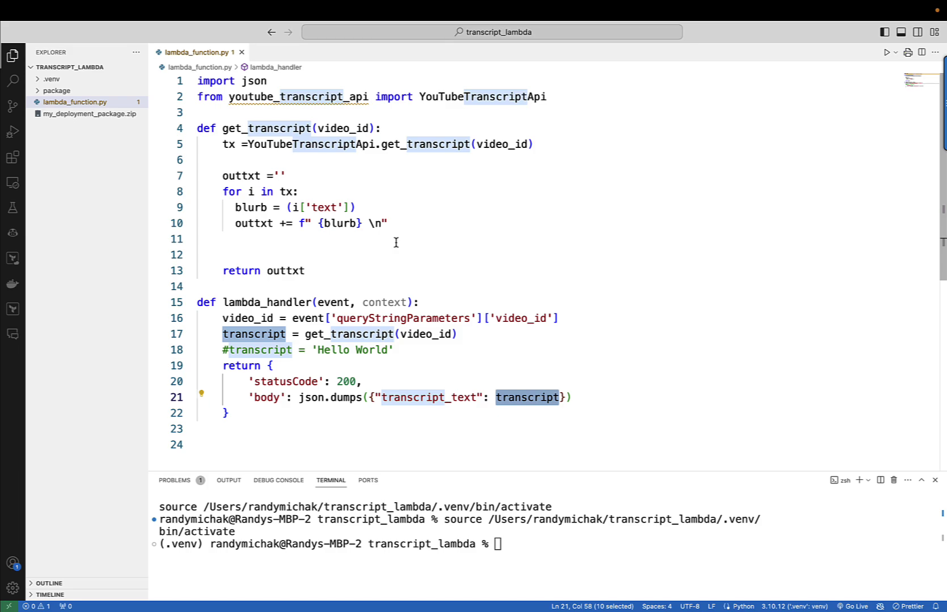
{"action": "key", "text": "super+Tab"}
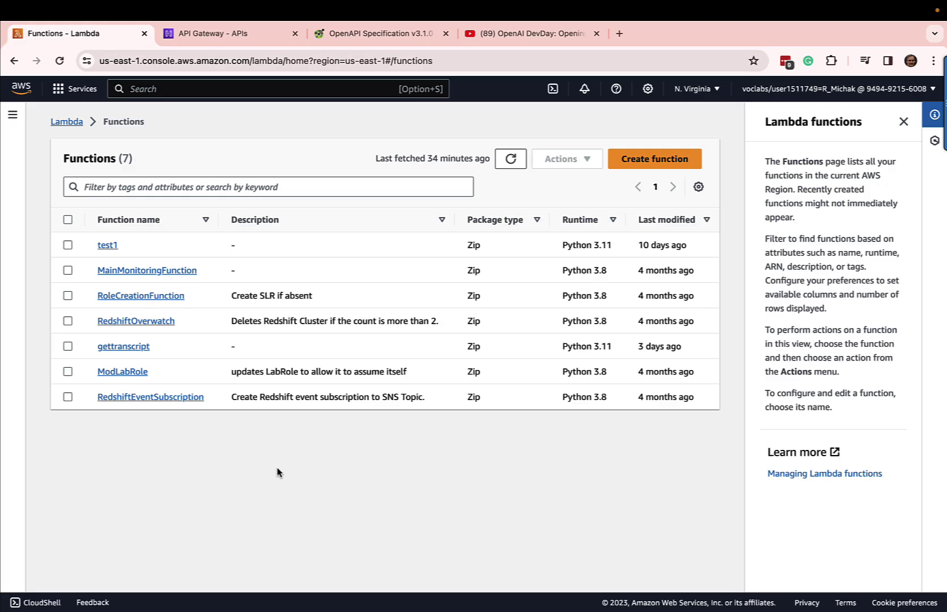
{"action": "left_click", "coordinate": [650, 158]}
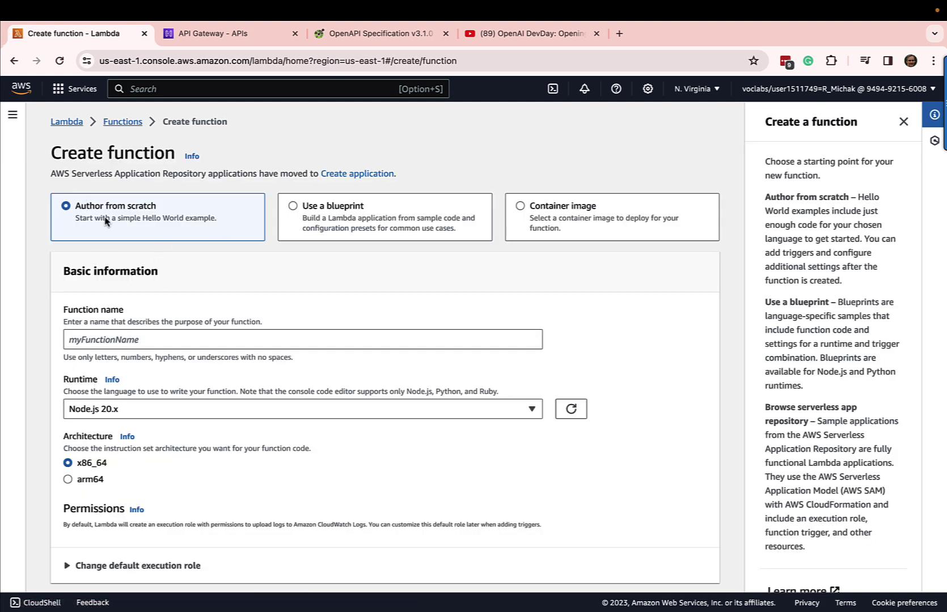
{"action": "left_click", "coordinate": [153, 339]}
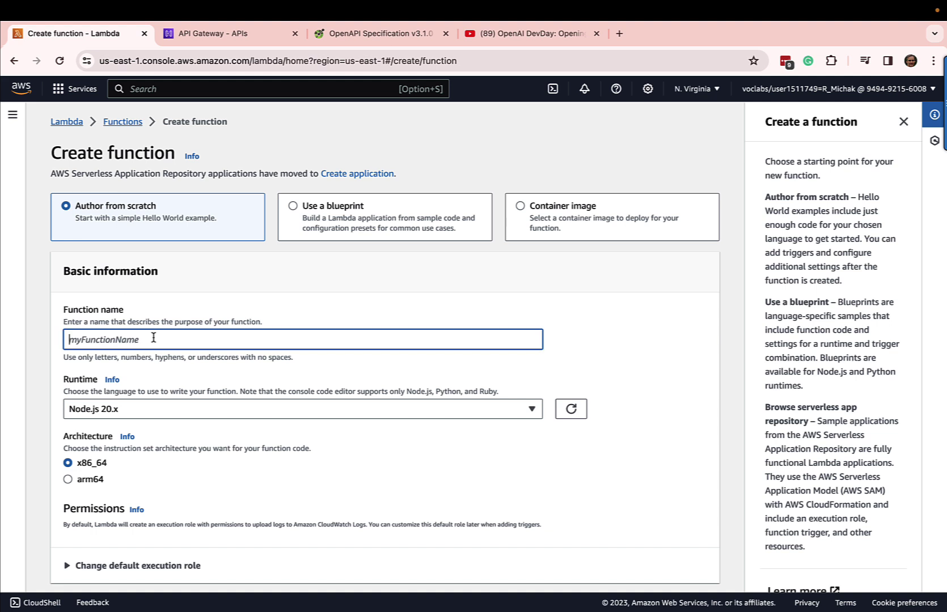
{"action": "type", "text": "GetVideoTranscript"}
{"action": "scroll", "coordinate": [107, 340], "scroll_direction": "down", "scroll_amount": 3}
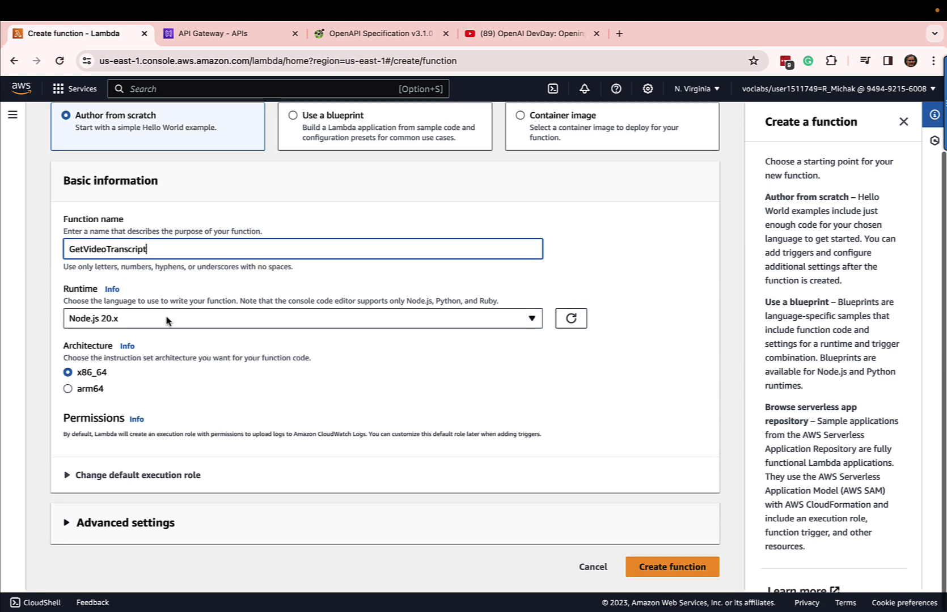
{"action": "left_click", "coordinate": [105, 322]}
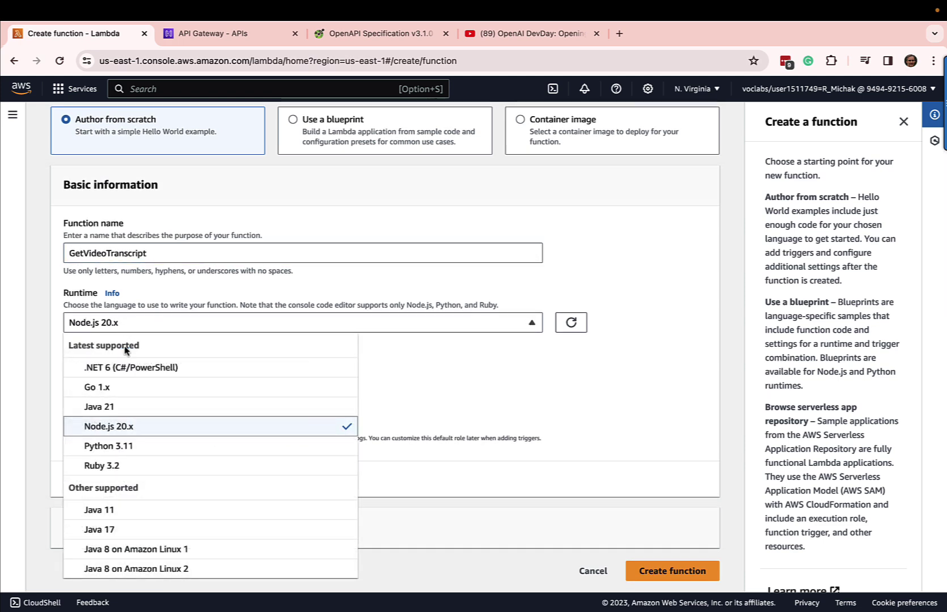
{"action": "left_click", "coordinate": [118, 448]}
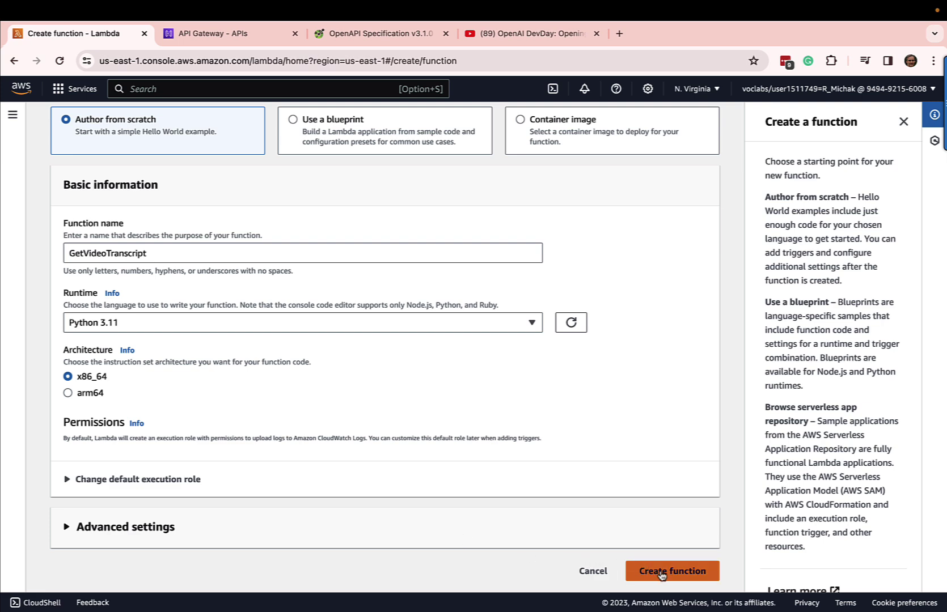
Change the execution role to the existing LabRole and create the function.
{"action": "left_click", "coordinate": [69, 480]}
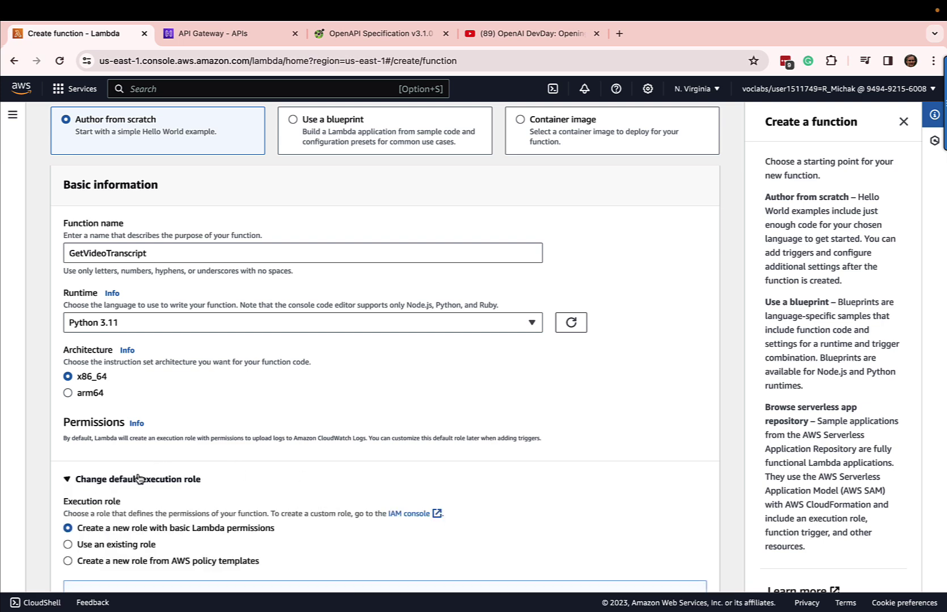
{"action": "scroll", "coordinate": [67, 425], "scroll_direction": "down", "scroll_amount": 3}
{"action": "left_click", "coordinate": [67, 368]}
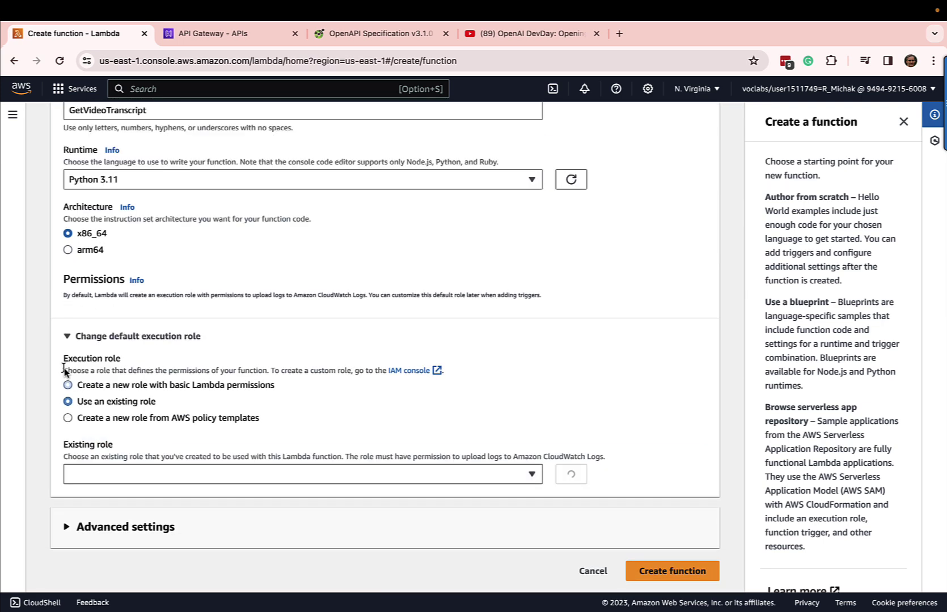
{"action": "left_click", "coordinate": [129, 477]}
{"action": "left_click", "coordinate": [120, 406]}
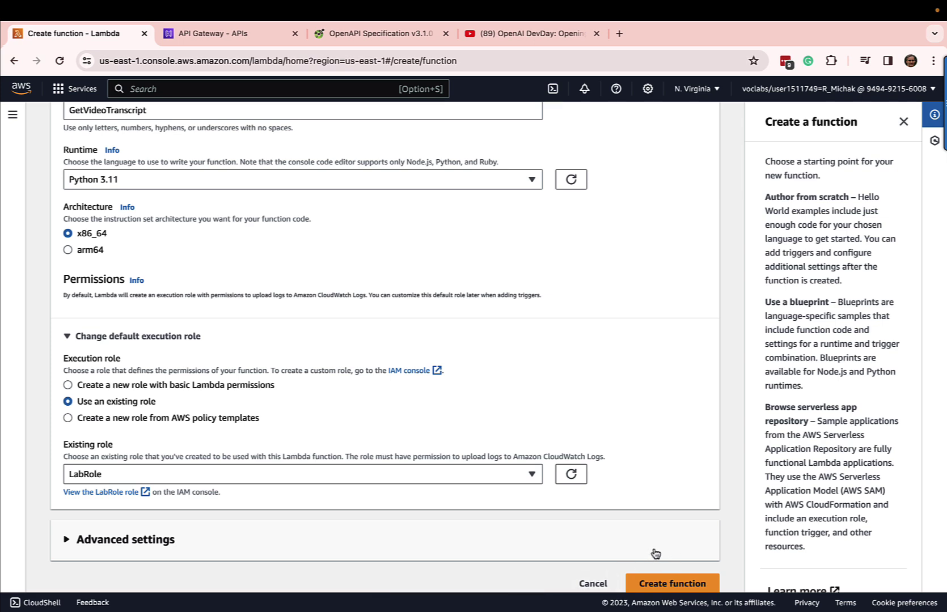
{"action": "scroll", "coordinate": [313, 479], "scroll_direction": "down", "scroll_amount": 1}
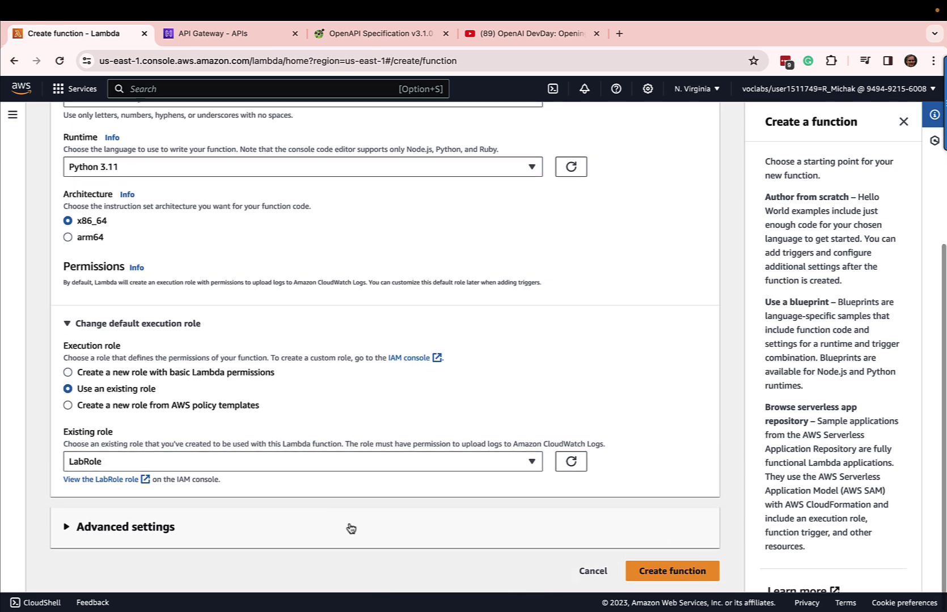
{"action": "left_click", "coordinate": [673, 573]}
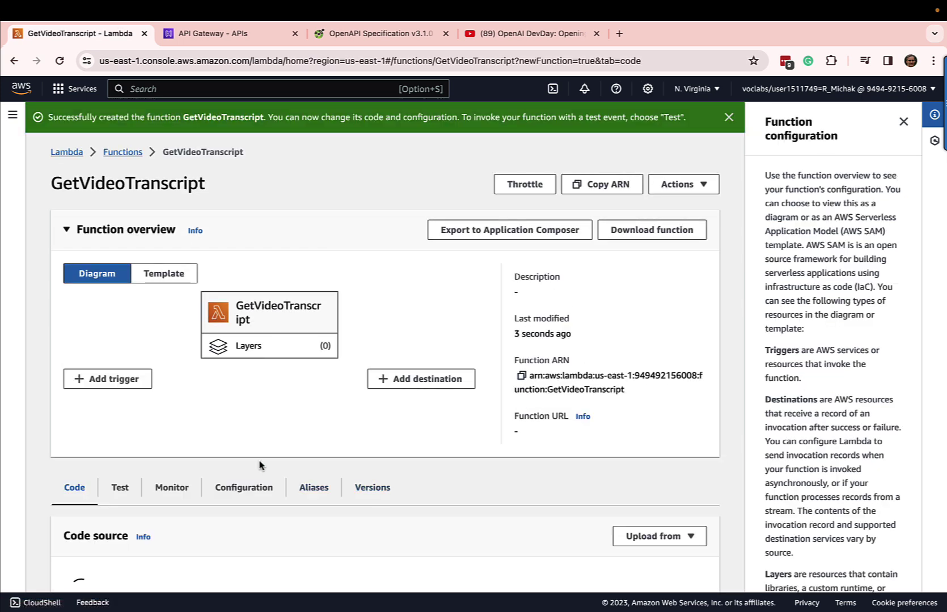
Examine the new function's default code, and in VS Code highlight the youtube_transcript_api import in lambda_function.py for comparison.
{"action": "scroll", "coordinate": [260, 465], "scroll_direction": "down", "scroll_amount": 2}
{"action": "scroll", "coordinate": [259, 466], "scroll_direction": "down", "scroll_amount": 2}
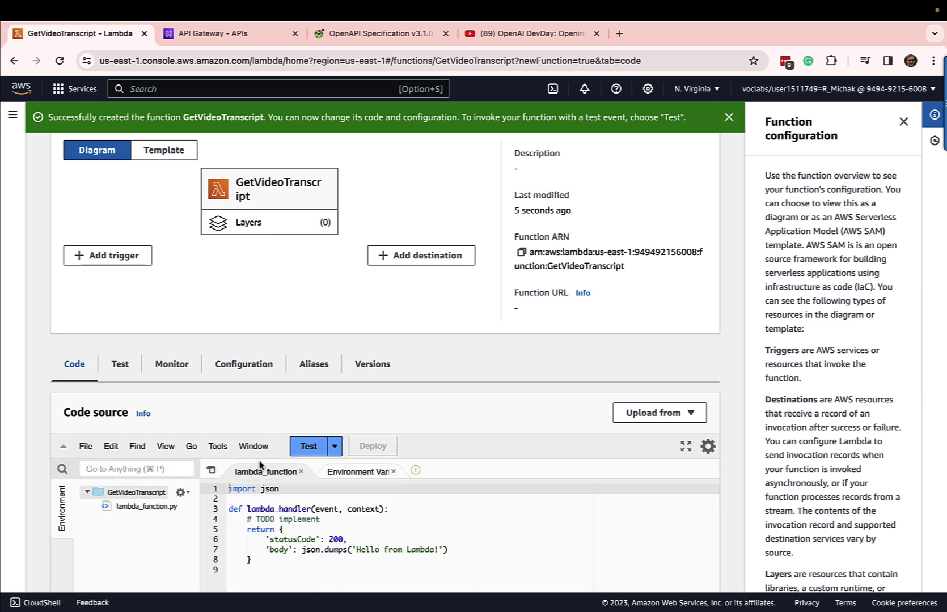
{"action": "scroll", "coordinate": [265, 464], "scroll_direction": "down", "scroll_amount": 3}
{"action": "scroll", "coordinate": [267, 462], "scroll_direction": "down", "scroll_amount": 1}
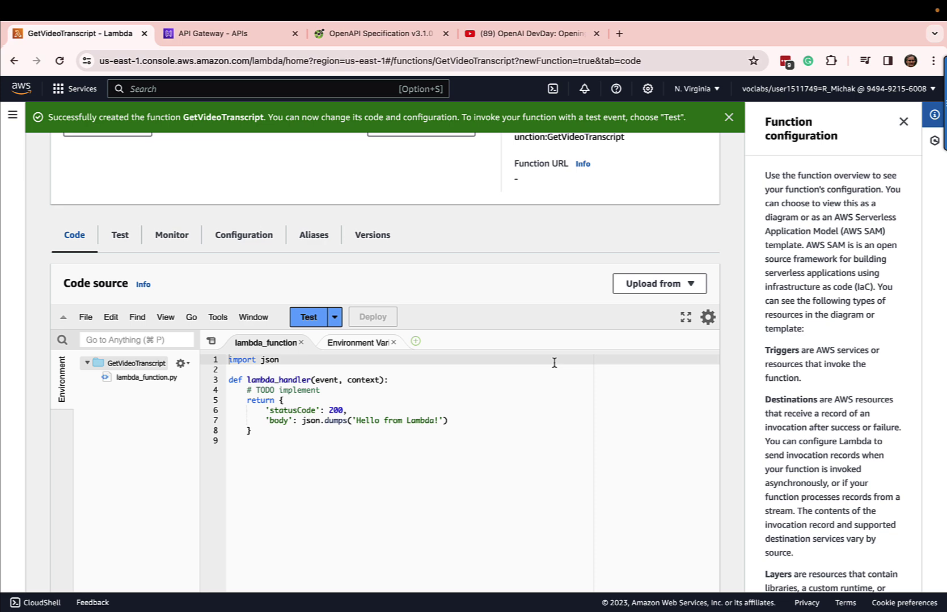
{"action": "key", "text": "super+Tab"}
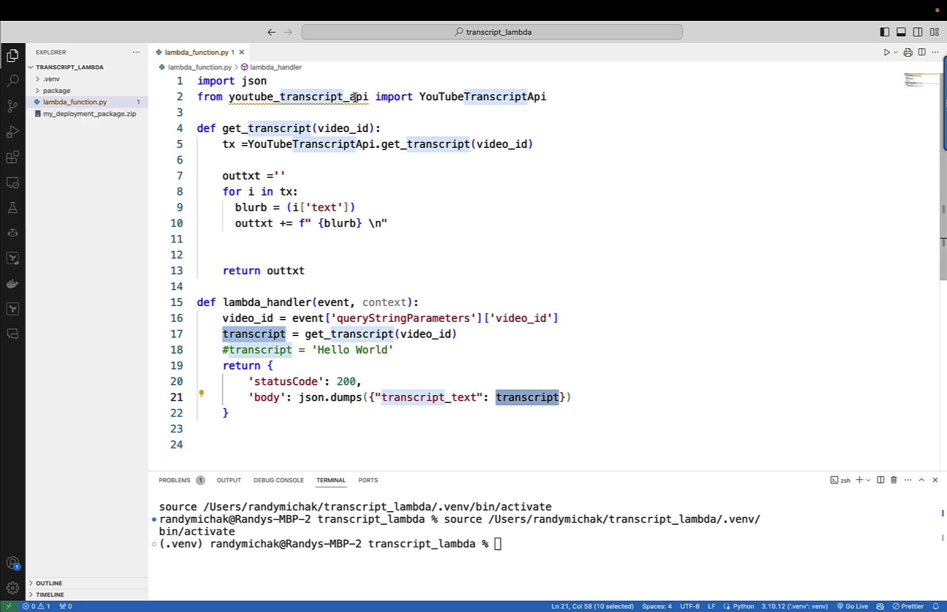
{"action": "left_click_drag", "start_coordinate": [368, 97], "coordinate": [222, 104]}
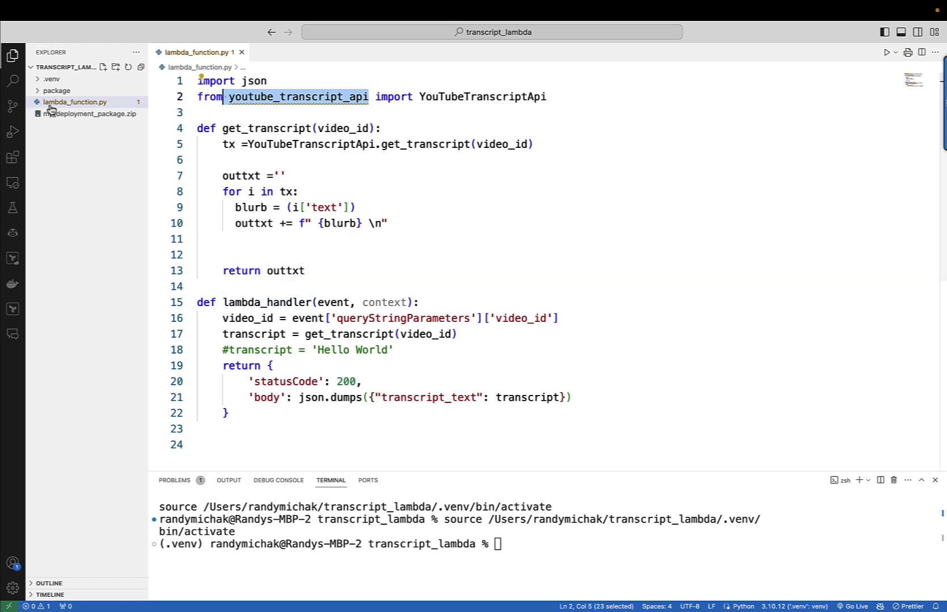
Look over the libraries in the project's package folder, and in the Lambda console upload my_deployment_package.zip as the GetVideoTranscript code.
{"action": "left_click", "coordinate": [39, 91]}
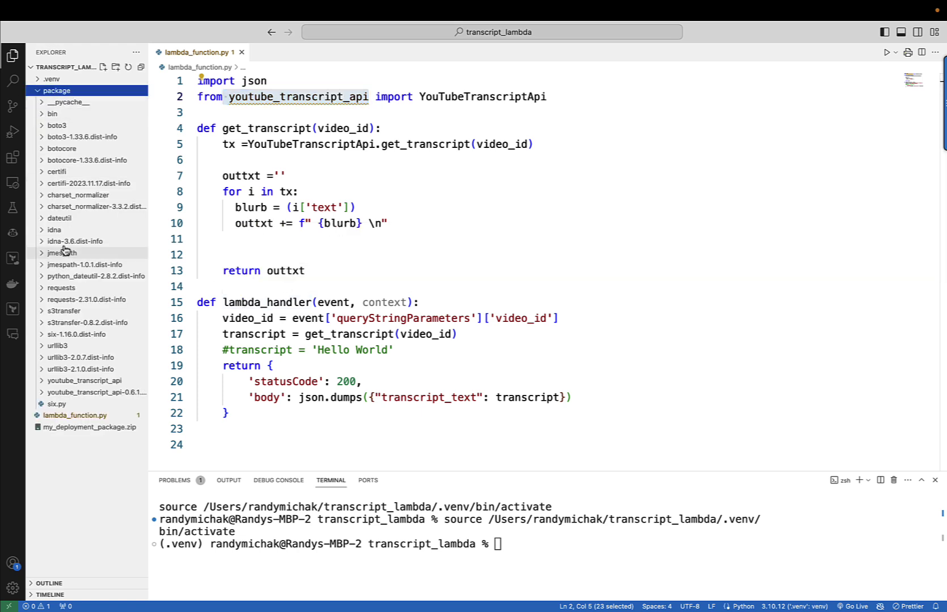
{"action": "left_click", "coordinate": [38, 91]}
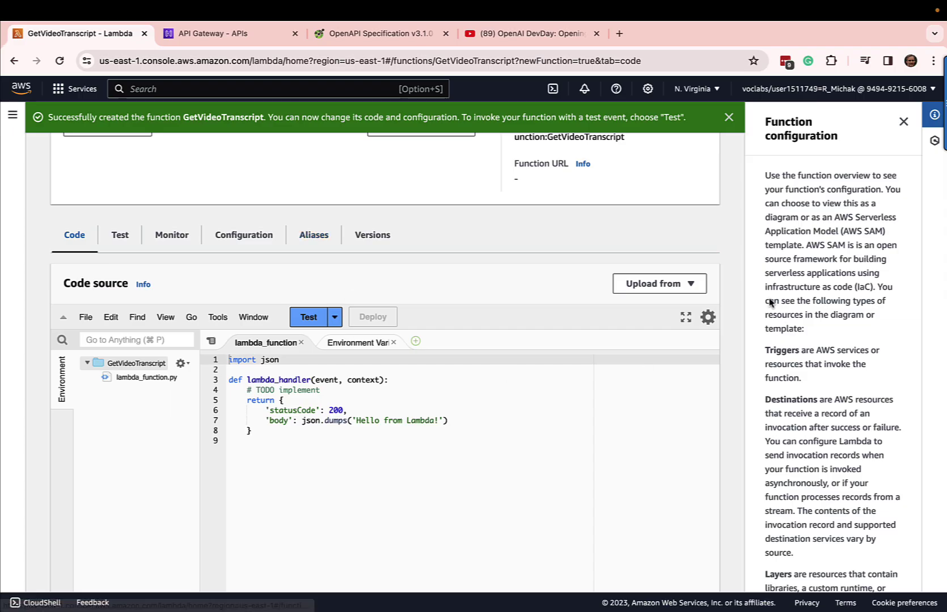
{"action": "left_click", "coordinate": [662, 289]}
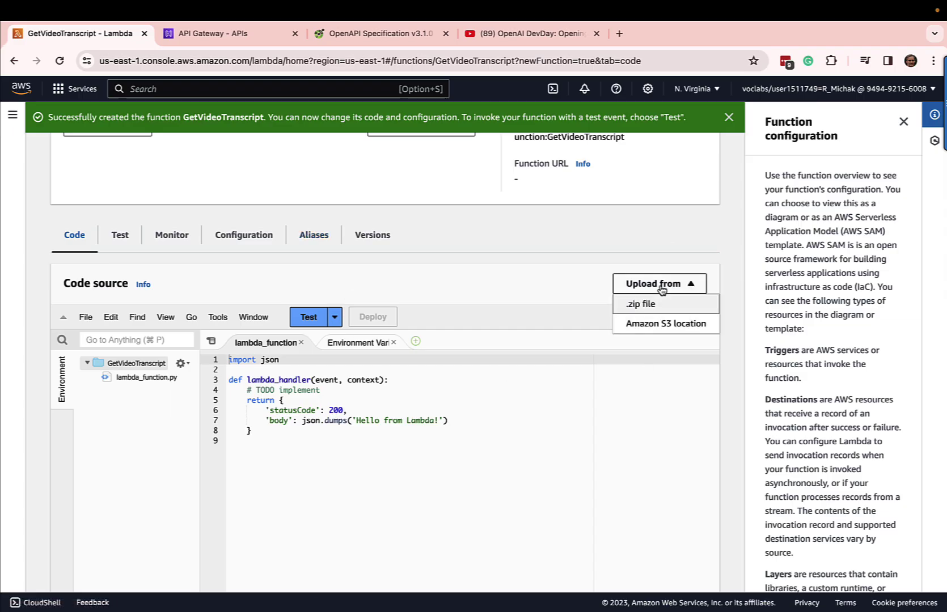
{"action": "left_click", "coordinate": [636, 307]}
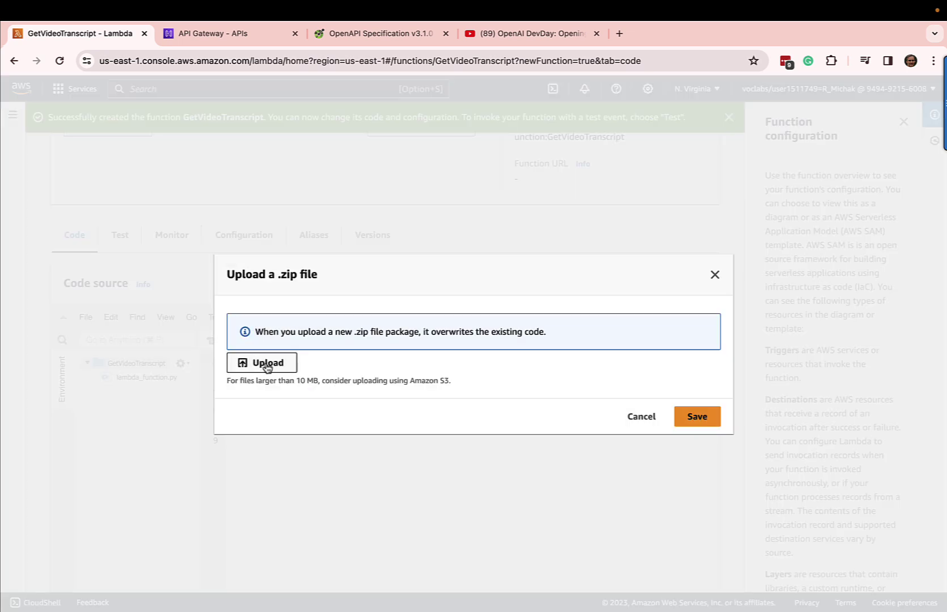
{"action": "left_click", "coordinate": [267, 366]}
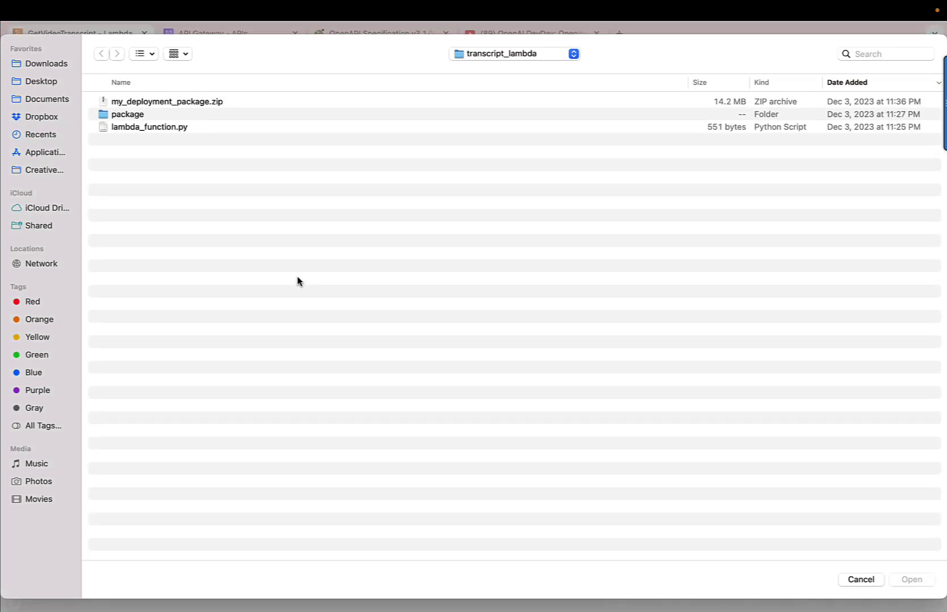
{"action": "left_click", "coordinate": [135, 103]}
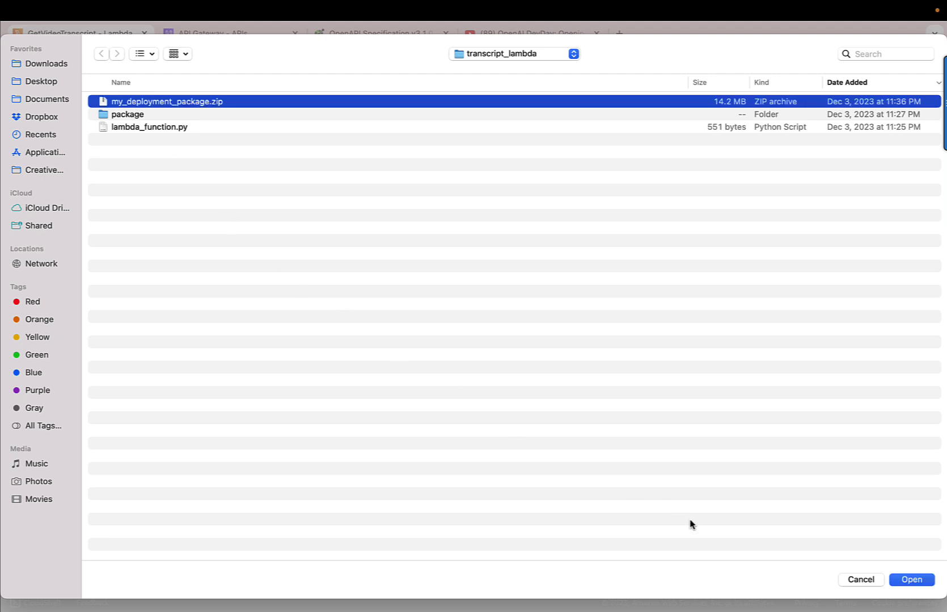
{"action": "left_click", "coordinate": [910, 579]}
{"action": "left_click", "coordinate": [696, 437]}
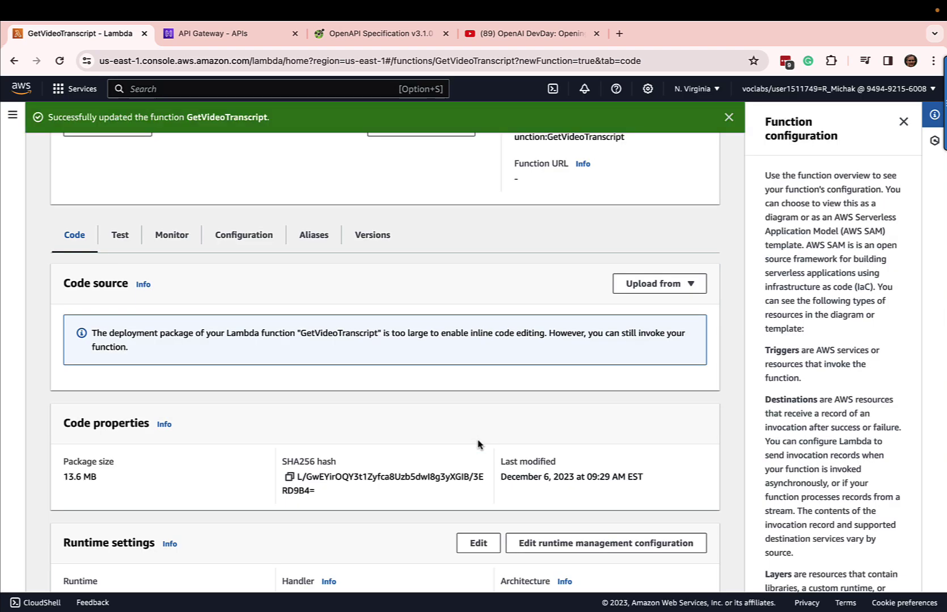
{"action": "scroll", "coordinate": [479, 445], "scroll_direction": "up", "scroll_amount": 1}
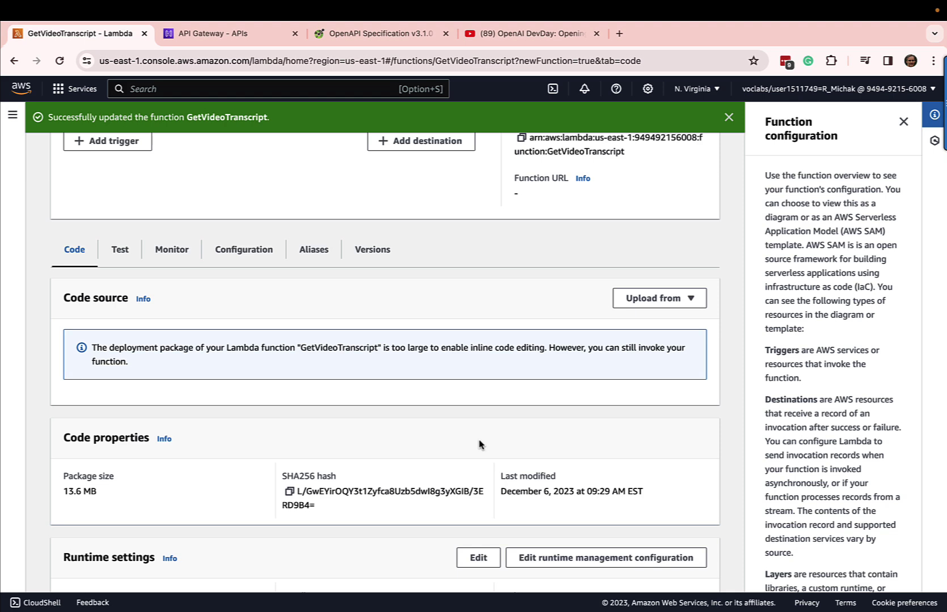
Switch to the API Gateway console and create a new REST API named GetTrascriptAPI.
{"action": "key", "text": "ctrl+Tab"}
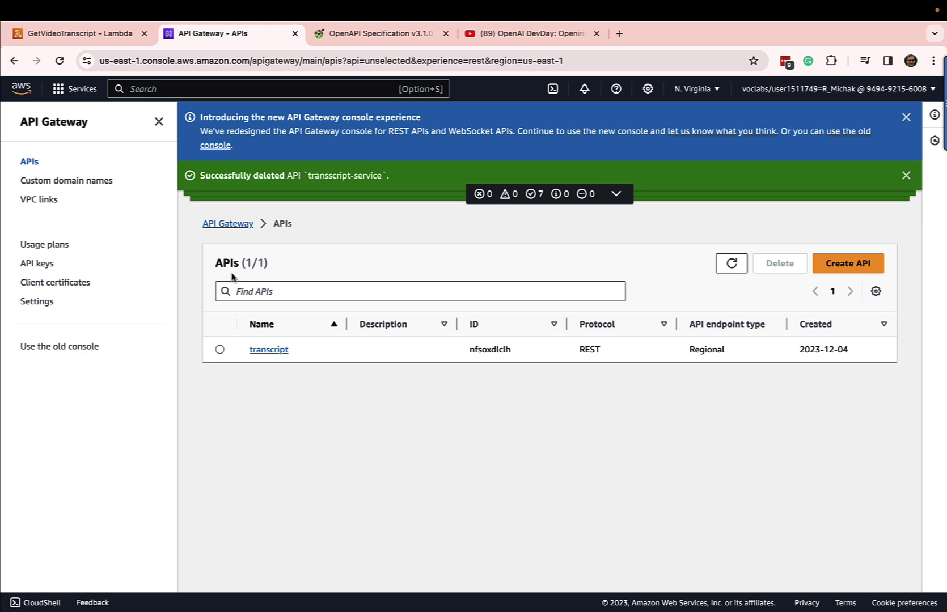
{"action": "left_click", "coordinate": [837, 264]}
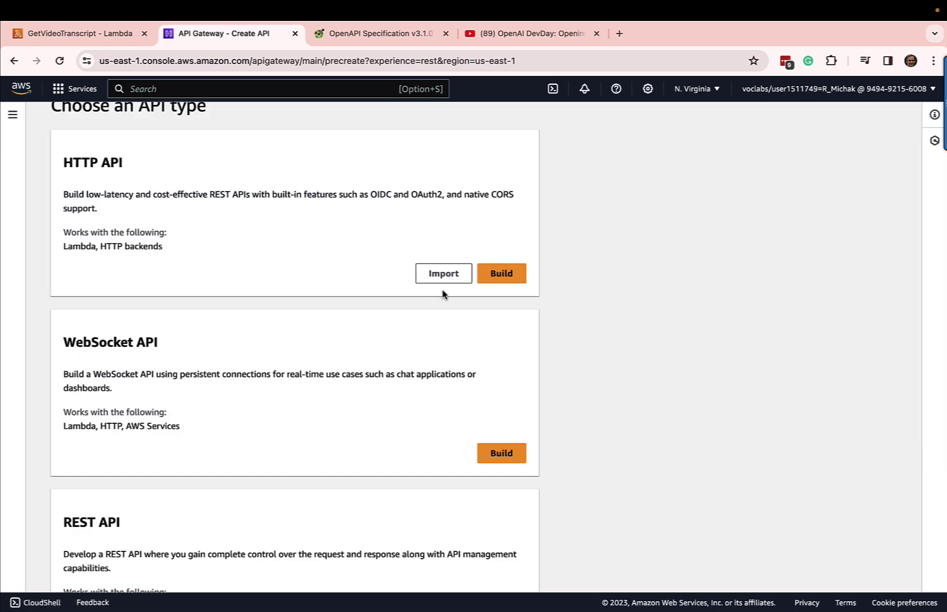
{"action": "scroll", "coordinate": [358, 384], "scroll_direction": "down", "scroll_amount": 3}
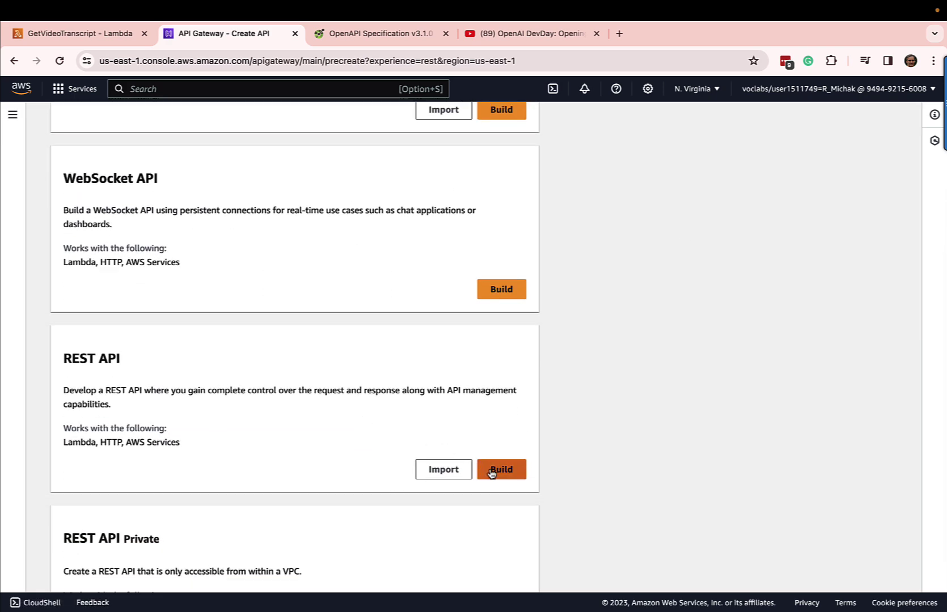
{"action": "left_click", "coordinate": [492, 473]}
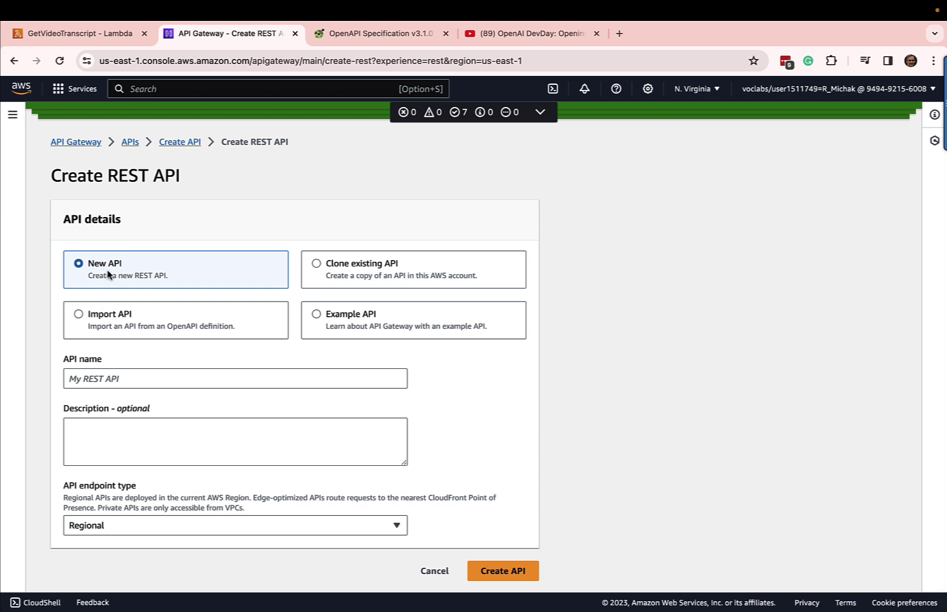
{"action": "left_click", "coordinate": [108, 378]}
{"action": "type", "text": "GetTrasc"}
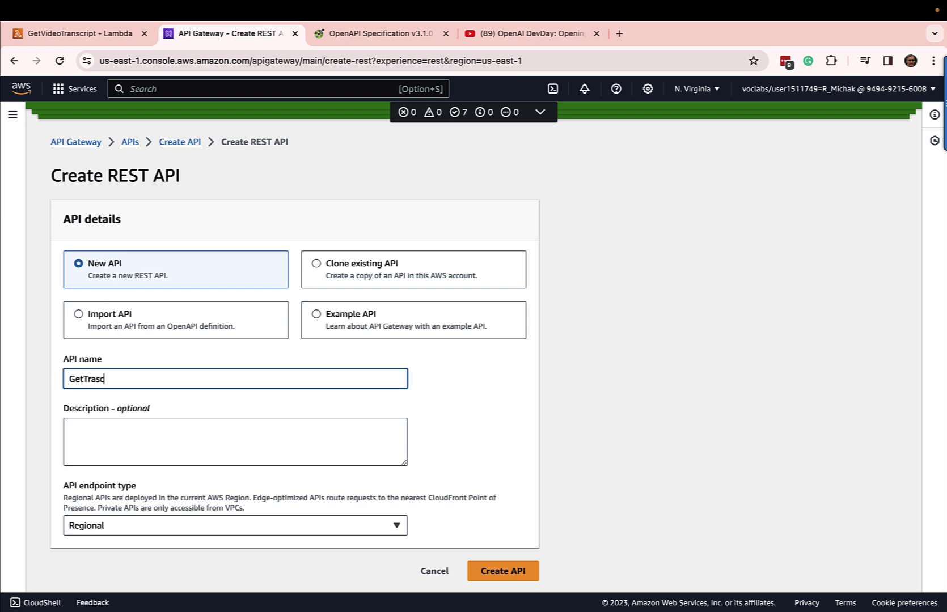
{"action": "type", "text": "riptAPI"}
{"action": "left_click", "coordinate": [501, 572]}
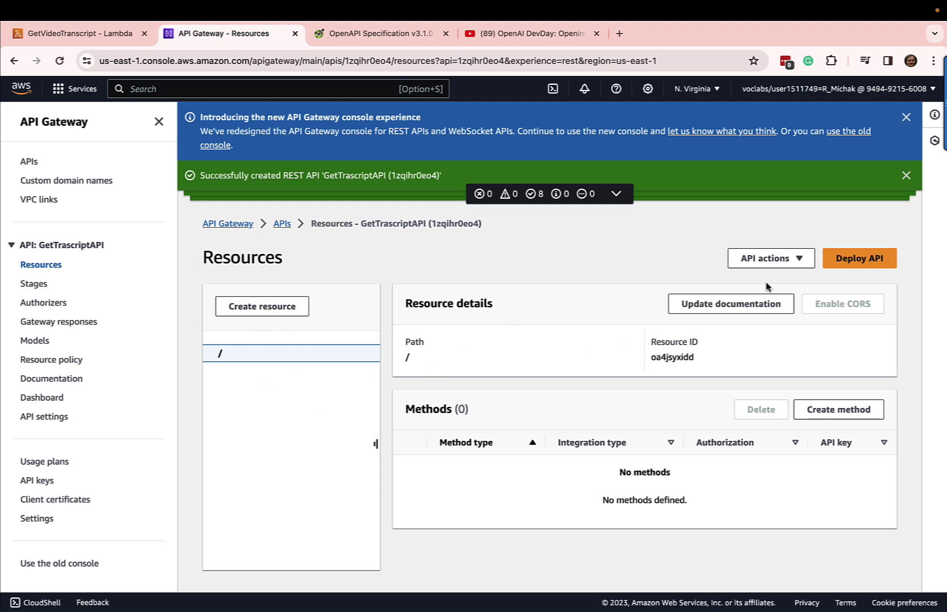
Create a resource named transcript under the root path with CORS enabled.
{"action": "left_click", "coordinate": [247, 308]}
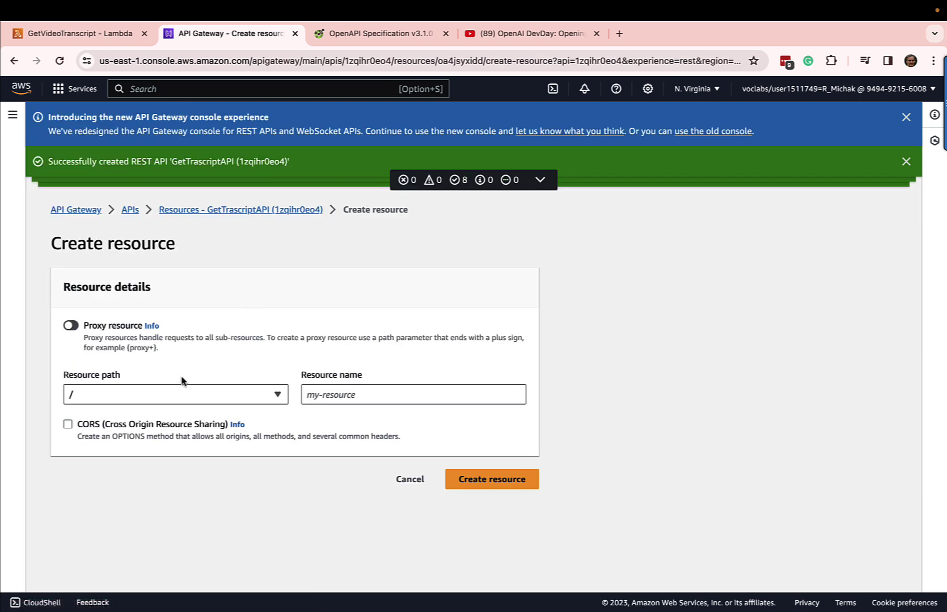
{"action": "left_click", "coordinate": [377, 392]}
{"action": "type", "text": "tra"}
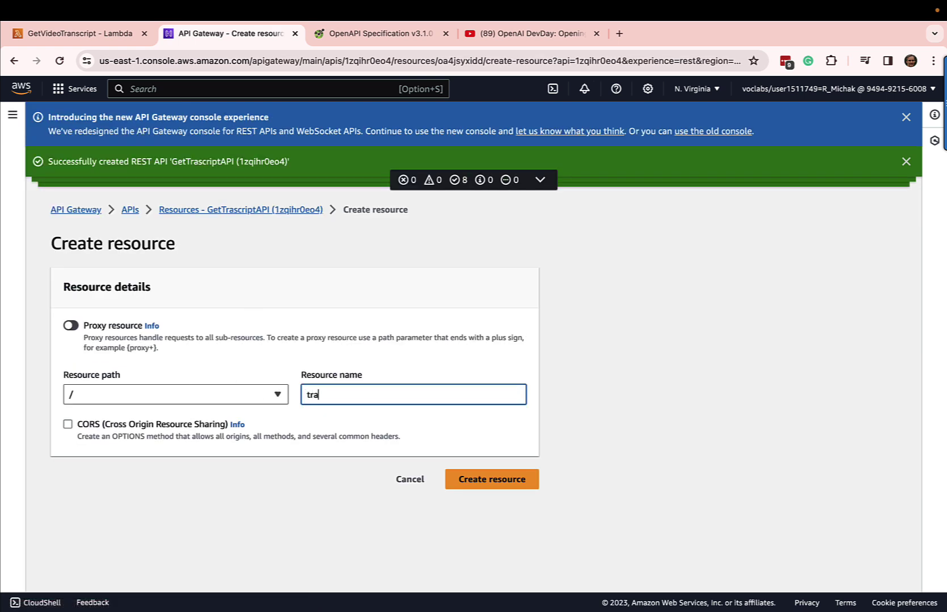
{"action": "type", "text": "nscript"}
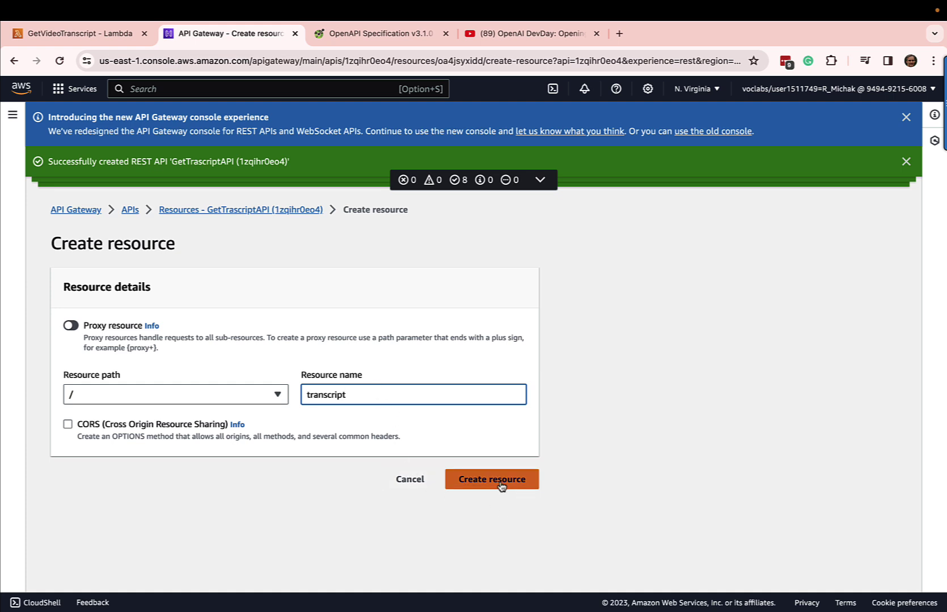
{"action": "left_click", "coordinate": [68, 424]}
{"action": "left_click", "coordinate": [510, 480]}
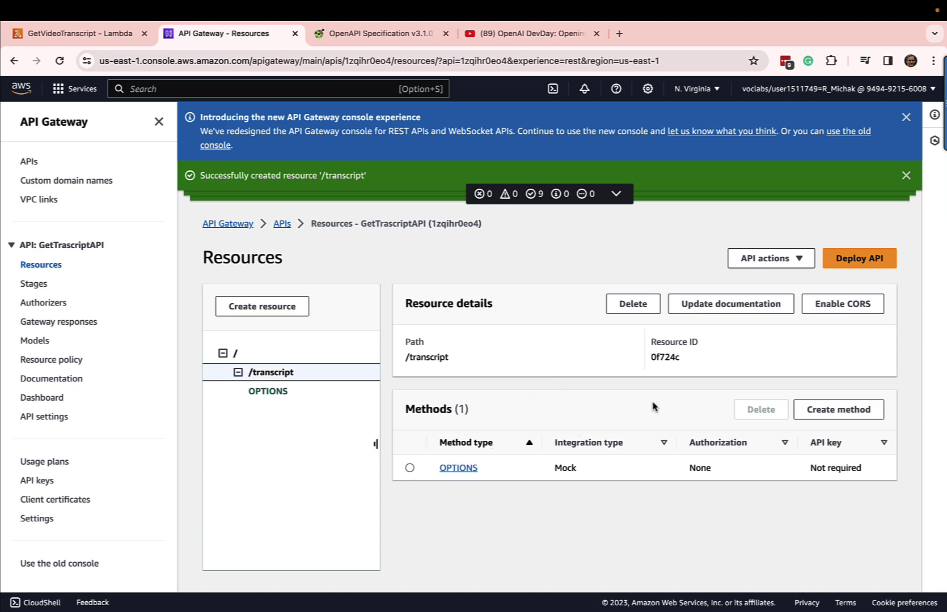
Start a GET method on the /transcript resource and turn on Lambda proxy integration for it.
{"action": "left_click", "coordinate": [823, 418]}
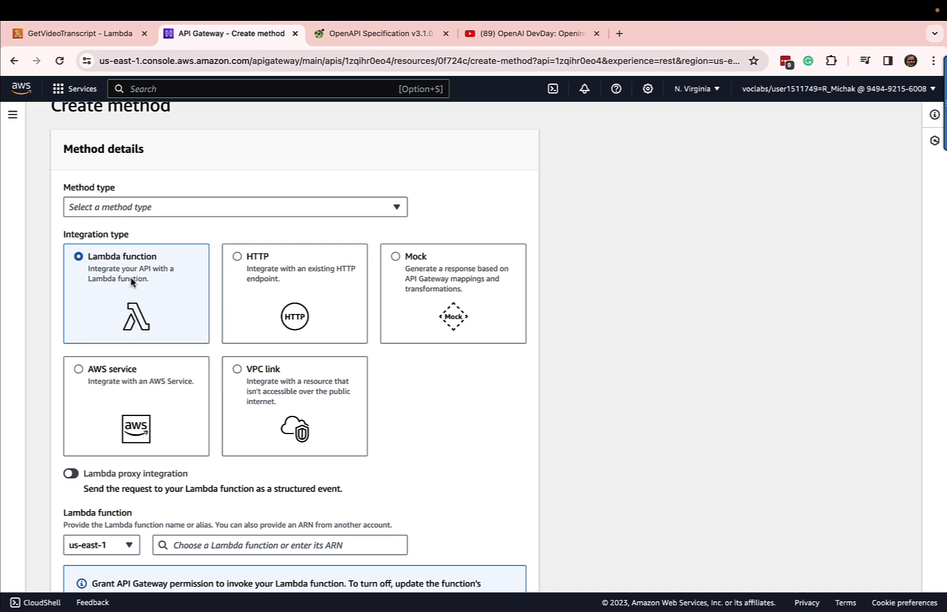
{"action": "left_click", "coordinate": [145, 208]}
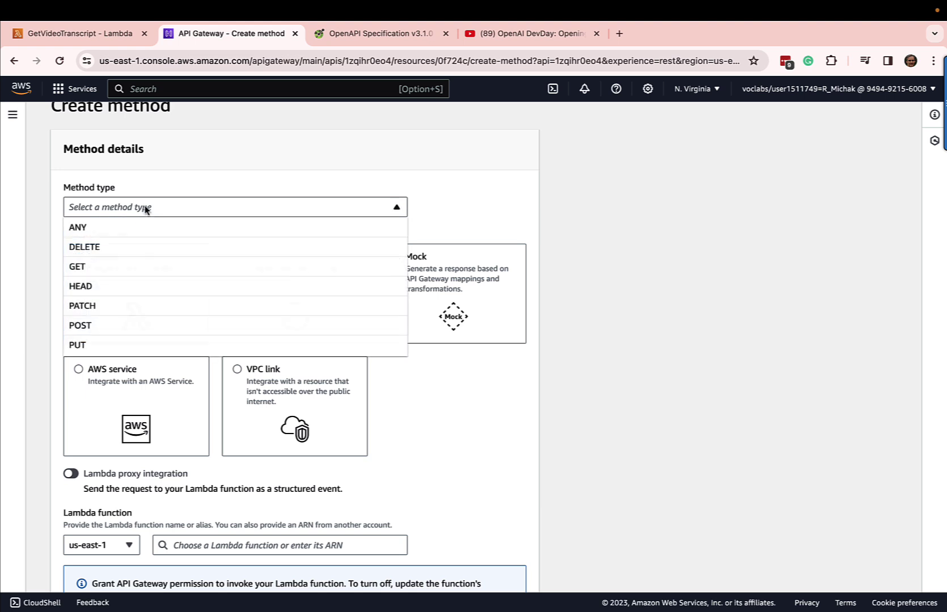
{"action": "left_click", "coordinate": [109, 266]}
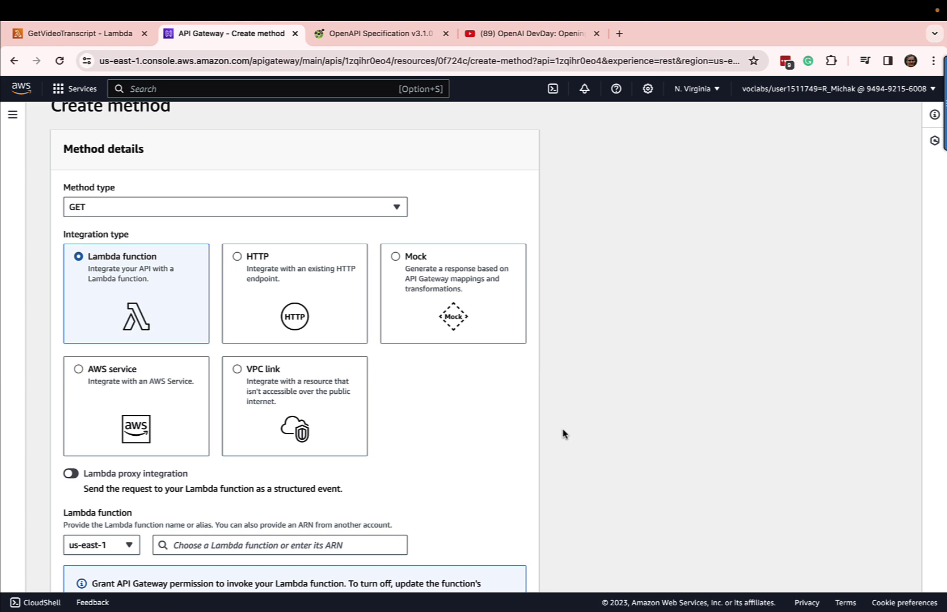
{"action": "scroll", "coordinate": [107, 286], "scroll_direction": "down", "scroll_amount": 1}
{"action": "scroll", "coordinate": [107, 286], "scroll_direction": "down", "scroll_amount": 1}
{"action": "scroll", "coordinate": [148, 308], "scroll_direction": "down", "scroll_amount": 3}
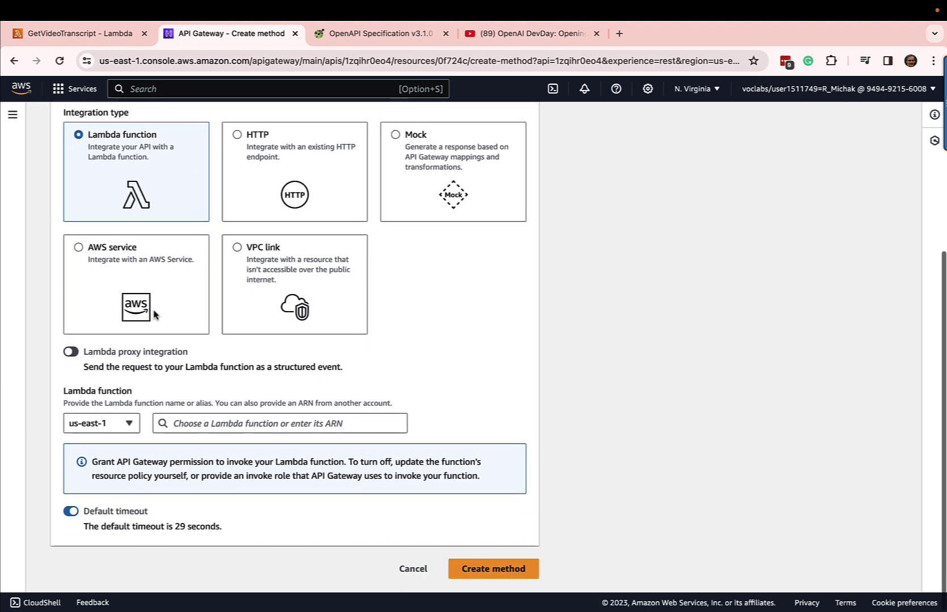
{"action": "left_click", "coordinate": [70, 355]}
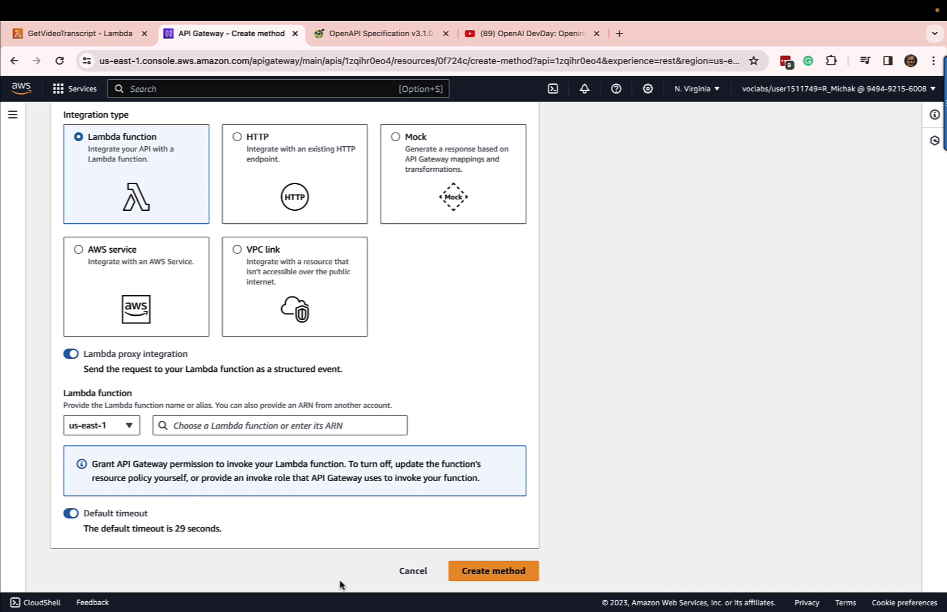
Assign the GetVideoTranscript Lambda function in us-east-1 to the GET method and create the method.
{"action": "left_click", "coordinate": [493, 571]}
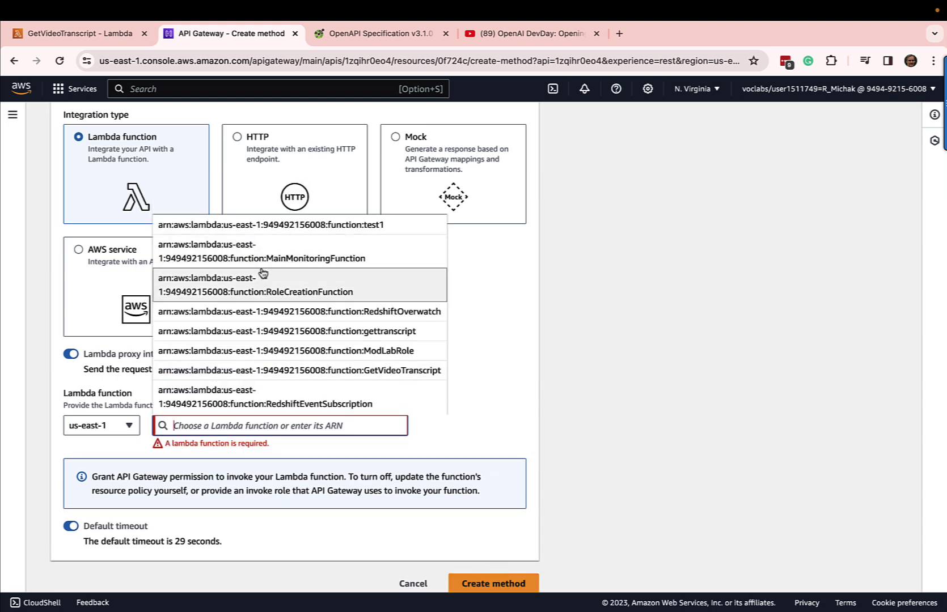
{"action": "scroll", "coordinate": [281, 349], "scroll_direction": "down", "scroll_amount": 1}
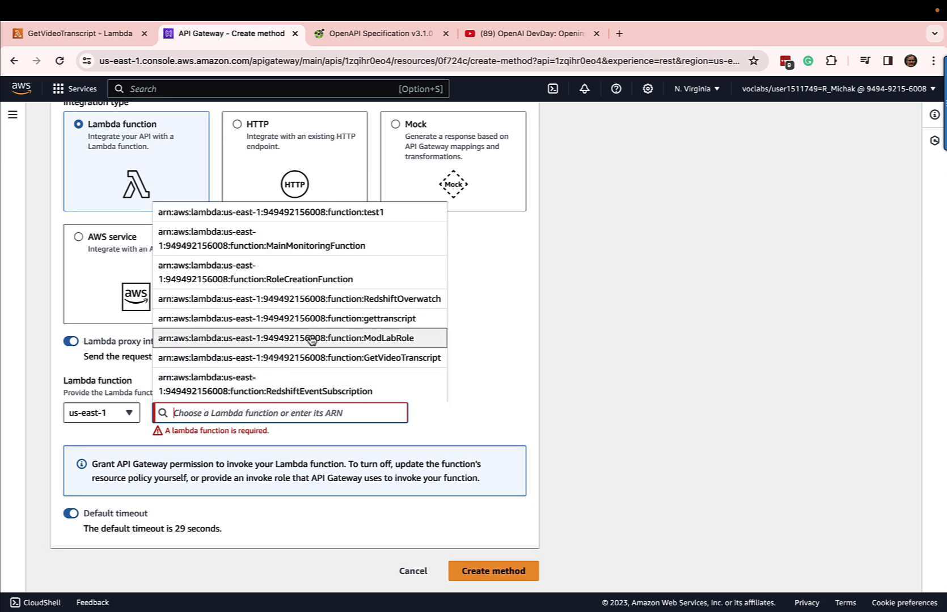
{"action": "left_click", "coordinate": [324, 358]}
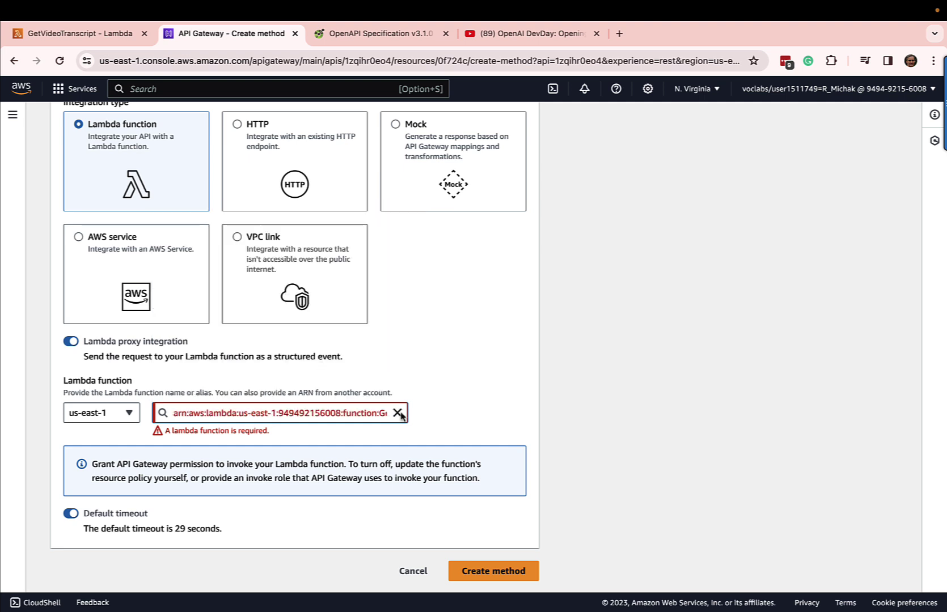
{"action": "left_click", "coordinate": [492, 571]}
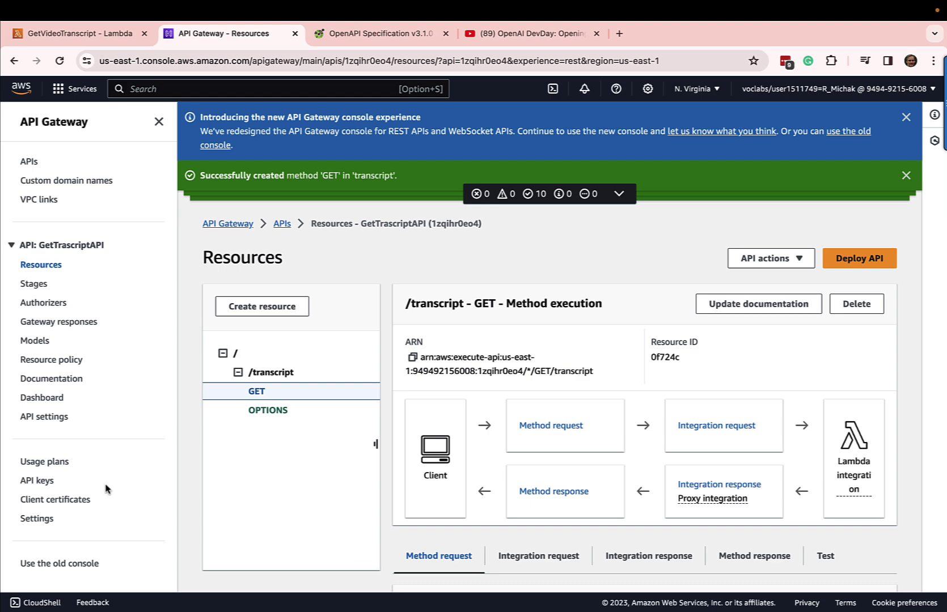
Deploy the API to a new stage named prod.
{"action": "left_click", "coordinate": [851, 260]}
{"action": "left_click", "coordinate": [357, 340]}
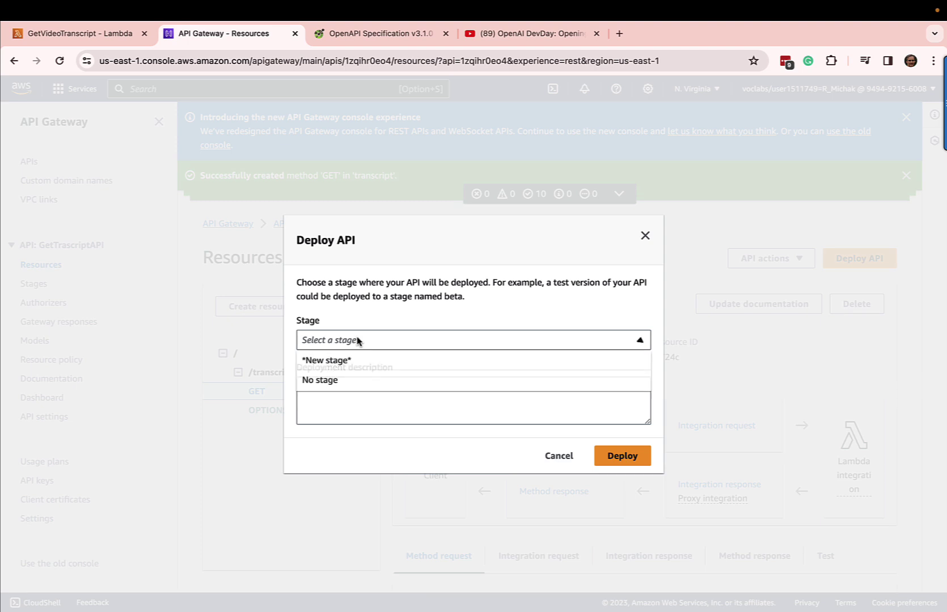
{"action": "left_click", "coordinate": [337, 361]}
{"action": "left_click", "coordinate": [370, 335]}
{"action": "type", "text": "prod"}
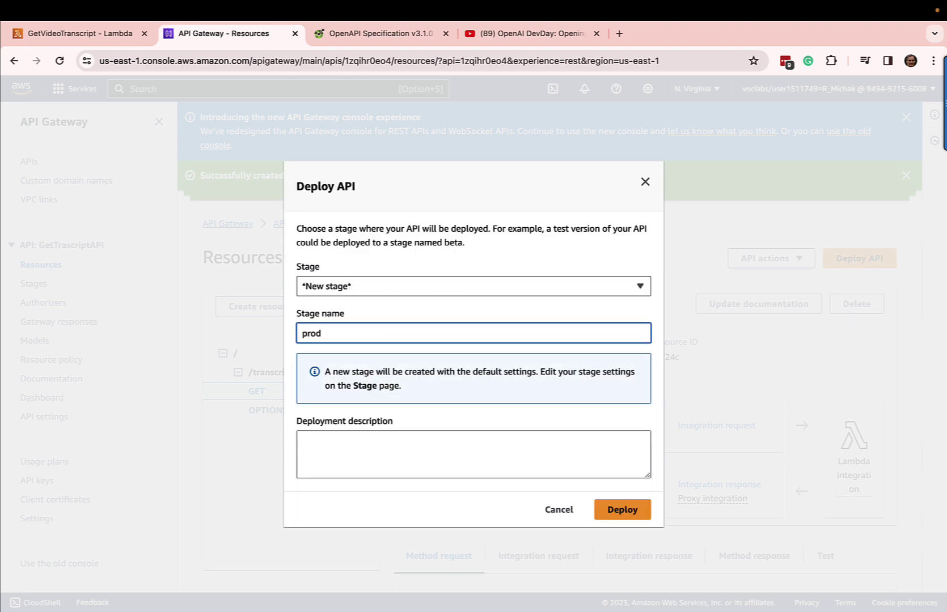
{"action": "left_click", "coordinate": [630, 508]}
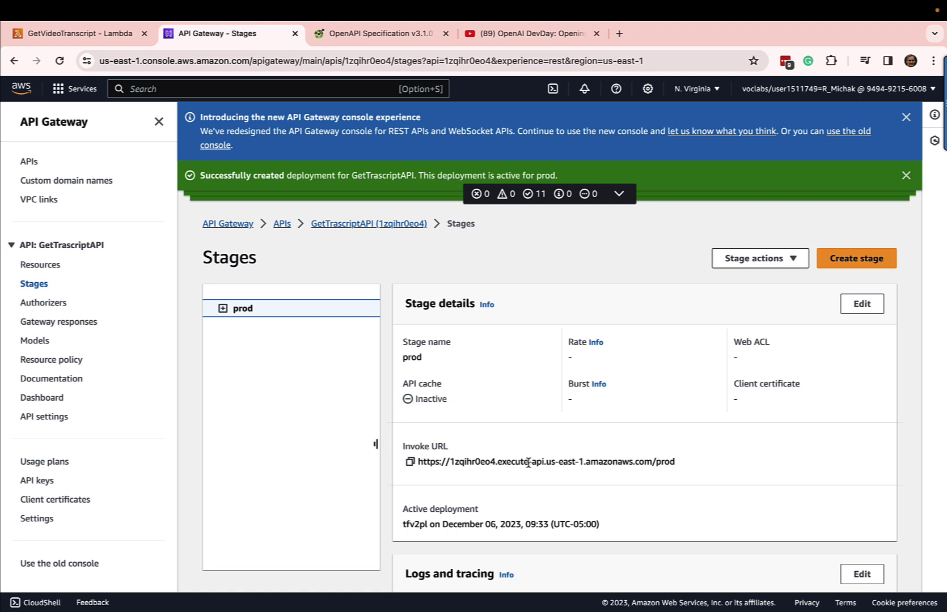
Copy the prod stage's invoke URL, switch to Postman and set the GET request to that URL followed by /transcript?video-id=.
{"action": "left_click", "coordinate": [410, 462]}
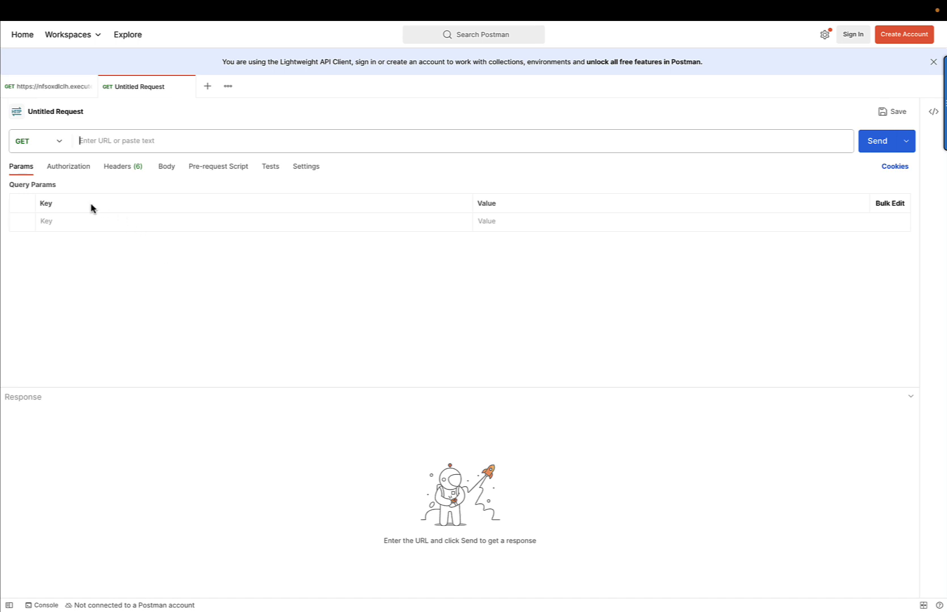
{"action": "right_click", "coordinate": [104, 144]}
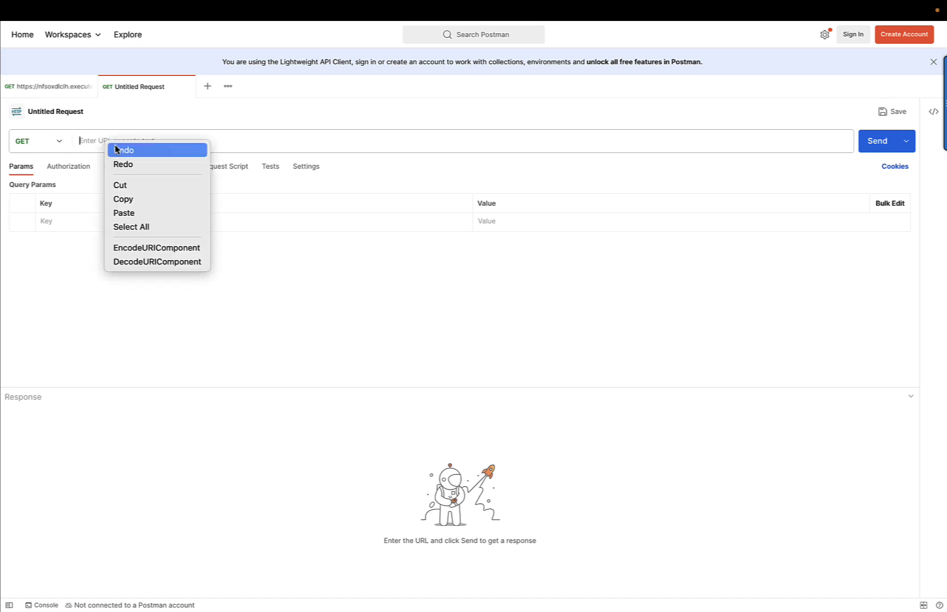
{"action": "left_click", "coordinate": [126, 212]}
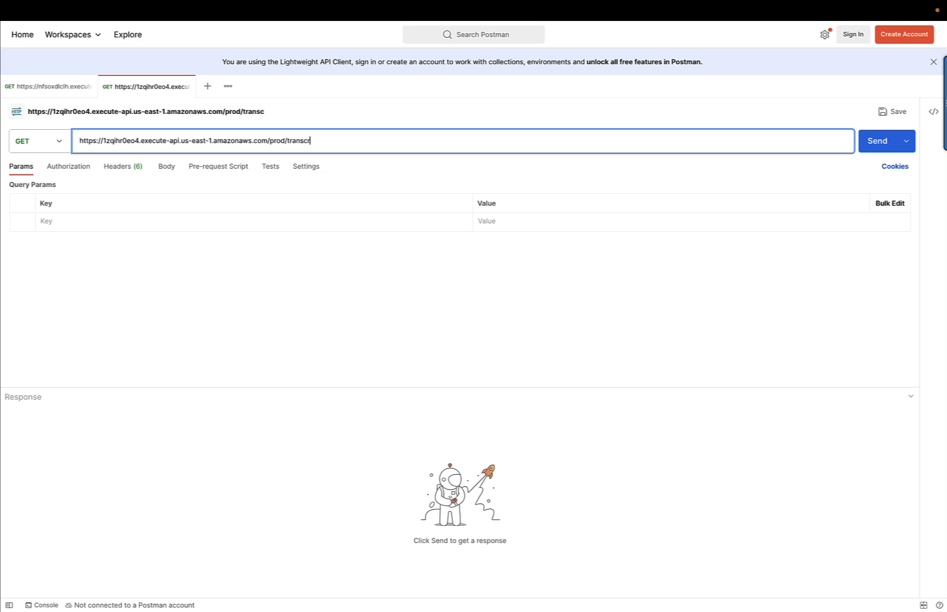
{"action": "type", "text": "?"}
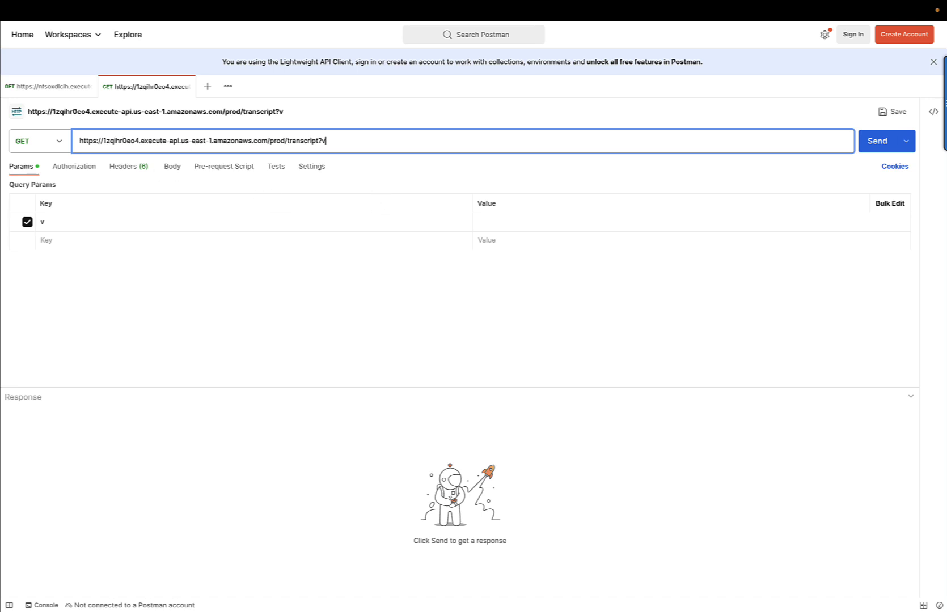
{"action": "type", "text": "video-id="}
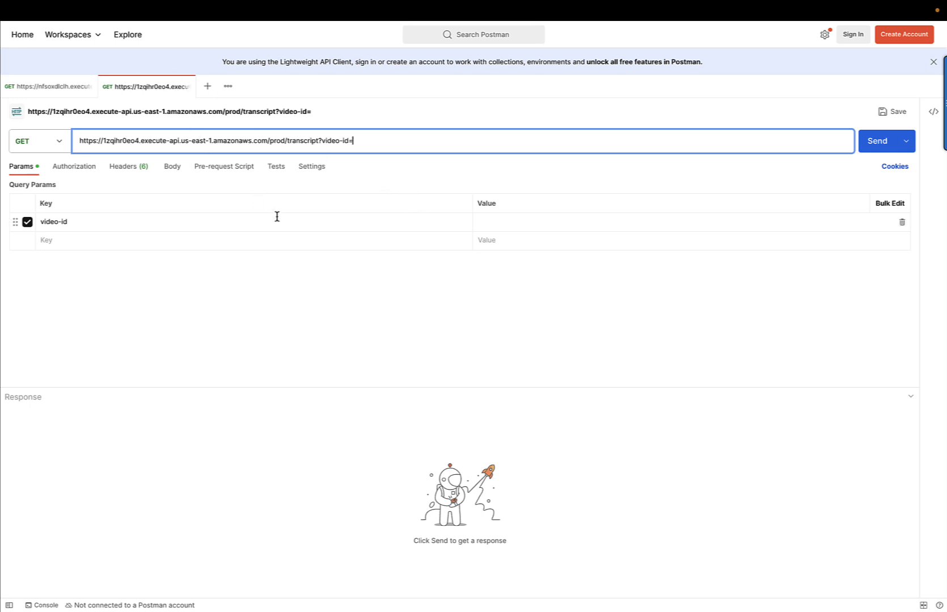
Copy everything after v= in the OpenAI DevDay video's YouTube address and append it to the Postman request as the video-id value.
{"action": "key", "text": "super+Tab"}
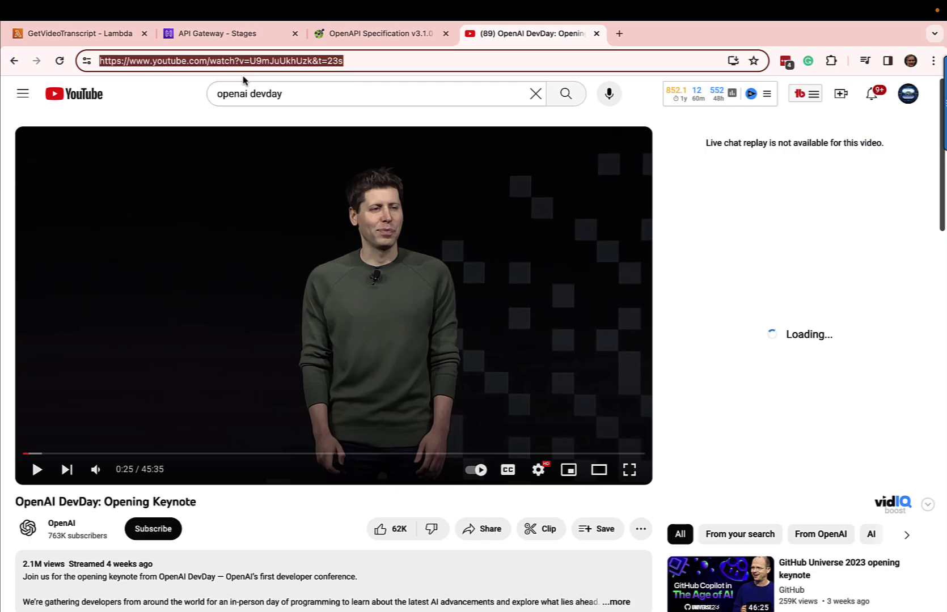
{"action": "left_click", "coordinate": [339, 61]}
{"action": "left_click_drag", "start_coordinate": [249, 60], "coordinate": [352, 61]}
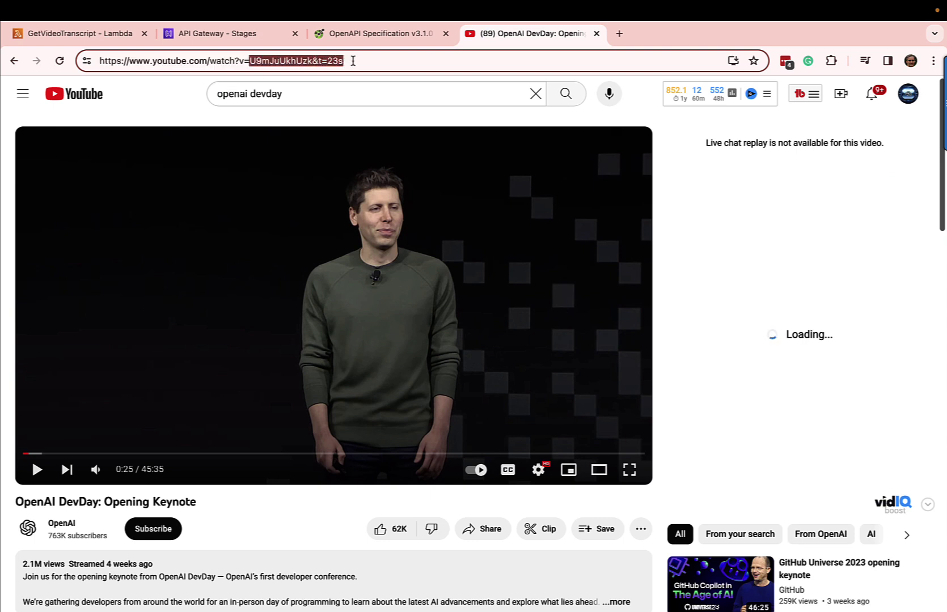
{"action": "right_click", "coordinate": [270, 64]}
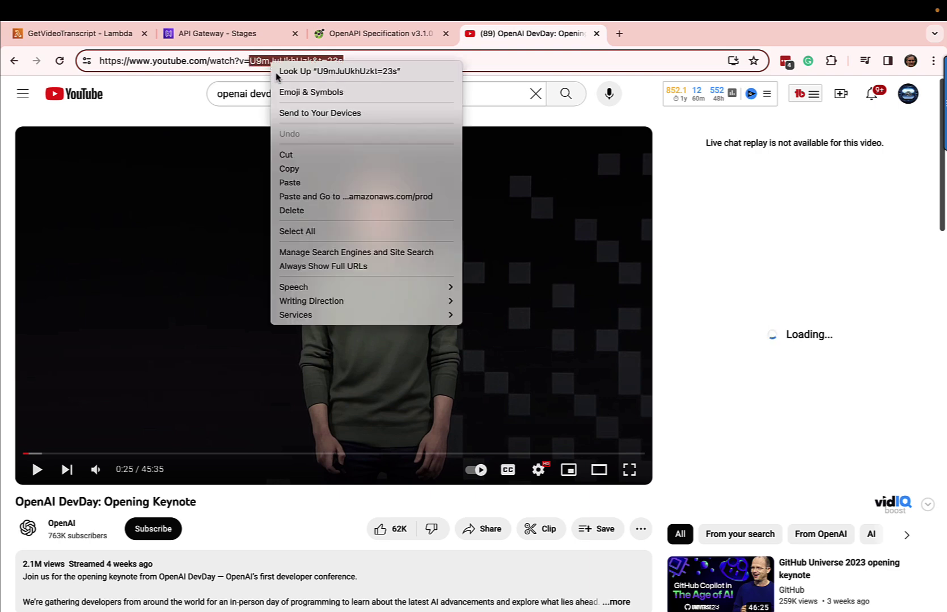
{"action": "left_click", "coordinate": [291, 168]}
{"action": "key", "text": "super+Tab"}
{"action": "left_click", "coordinate": [373, 141]}
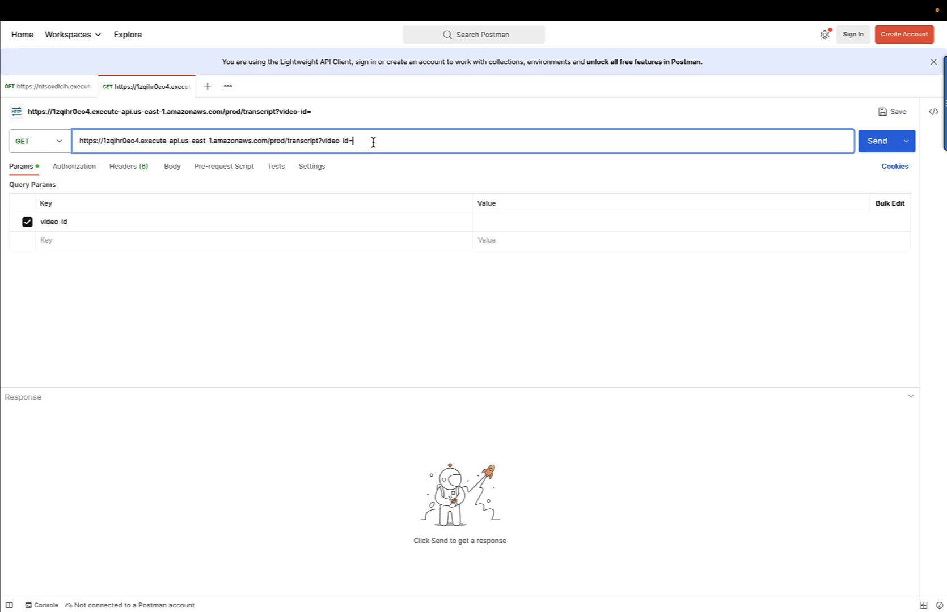
{"action": "key", "text": "super+v"}
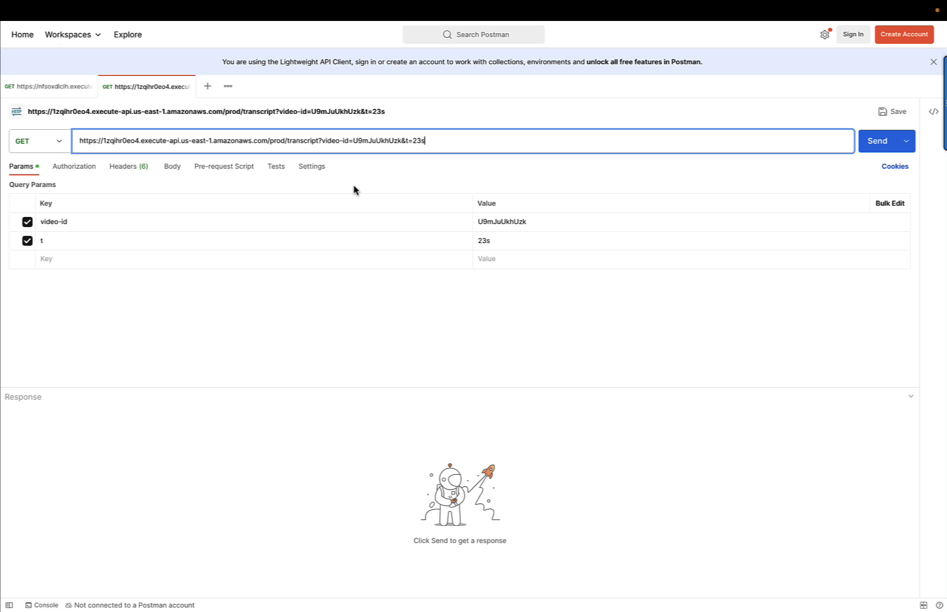
Remove &t=23s from the end of the request URL and send the GET request.
{"action": "key", "text": "BackSpace"}
{"action": "key", "text": "BackSpace"}
{"action": "key", "text": "BackSpace"}
{"action": "key", "text": "BackSpace"}
{"action": "key", "text": "BackSpace"}
{"action": "key", "text": "BackSpace"}
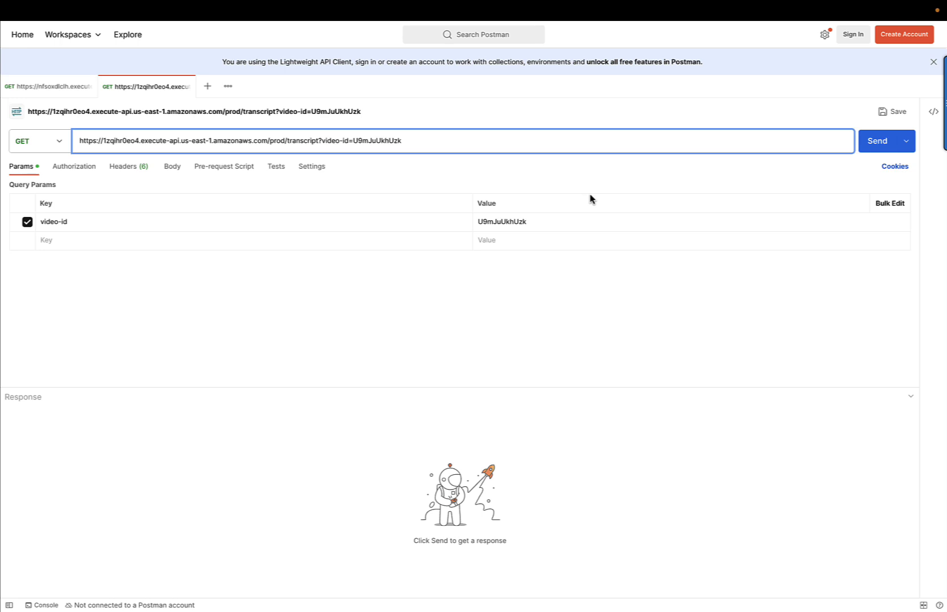
{"action": "left_click", "coordinate": [867, 143]}
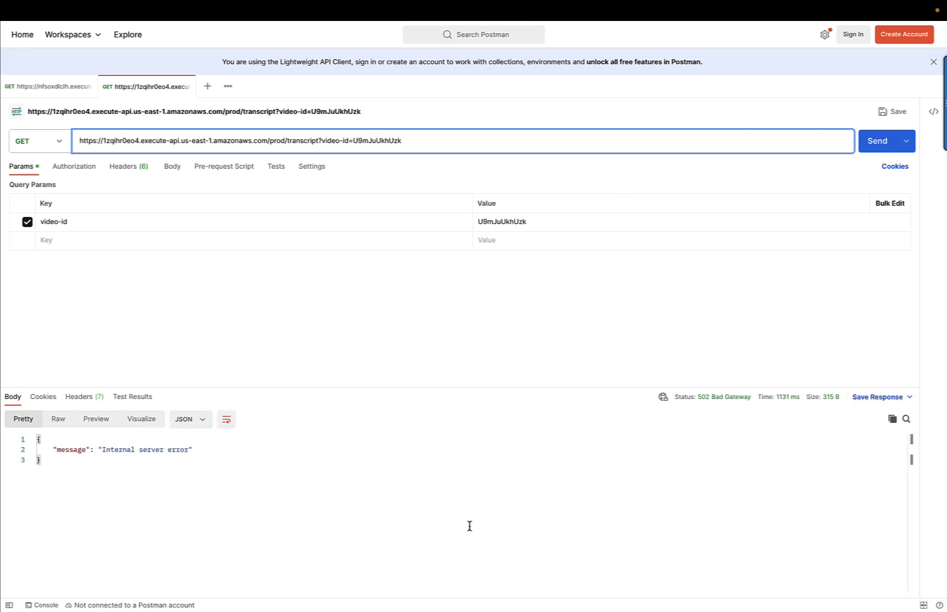
Change the query parameter's key to video_id, keep U9mJuUkhUzk as its value, and send the request again.
{"action": "left_click", "coordinate": [342, 140]}
{"action": "key", "text": "BackSpace"}
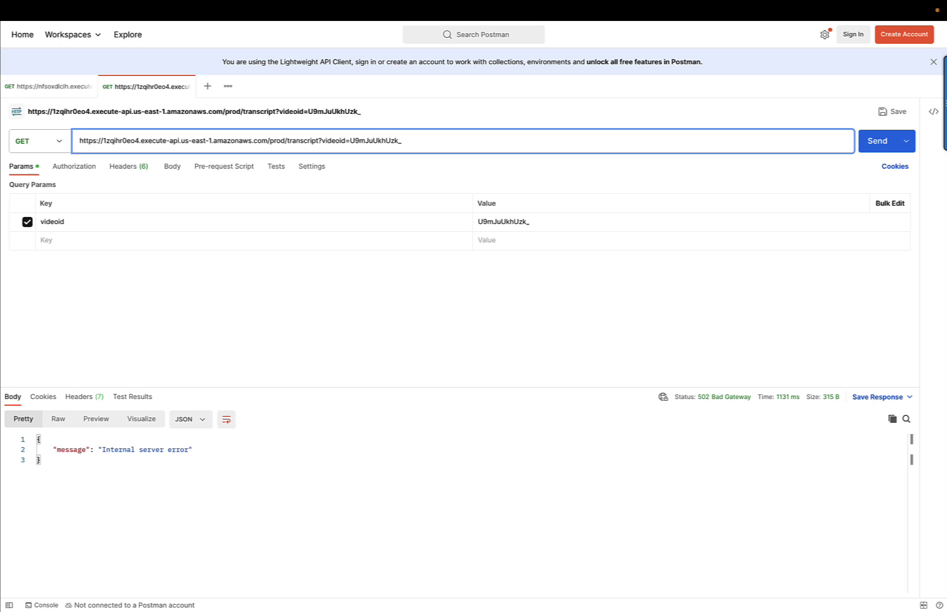
{"action": "left_click", "coordinate": [425, 150]}
{"action": "key", "text": "BackSpace"}
{"action": "left_click", "coordinate": [339, 141]}
{"action": "type", "text": "_"}
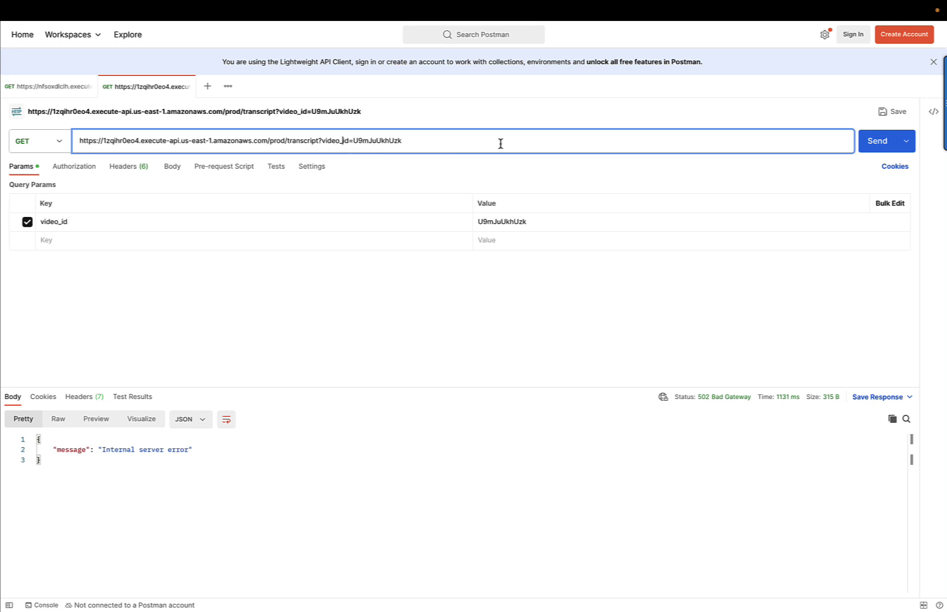
{"action": "left_click", "coordinate": [894, 144]}
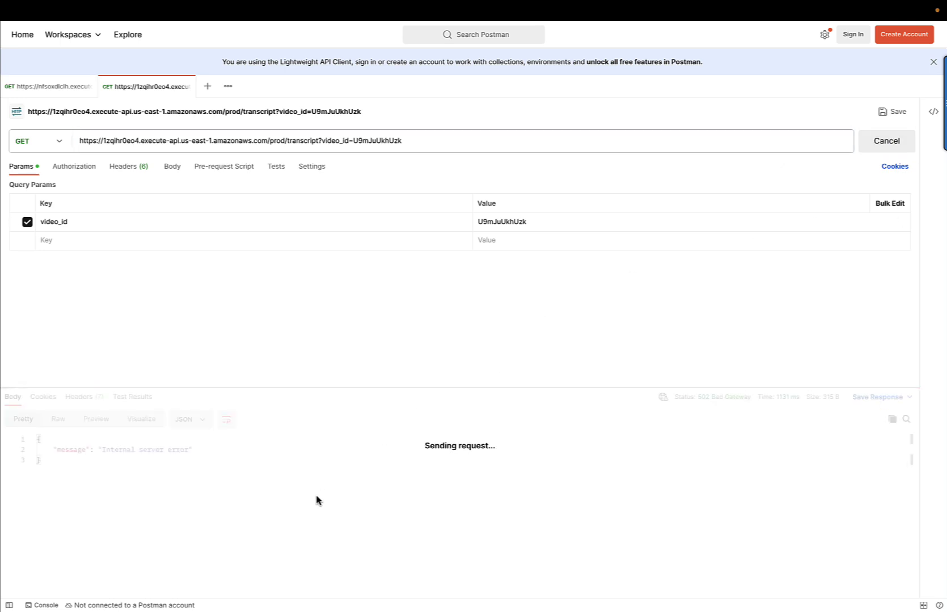
{"action": "left_click_drag", "start_coordinate": [433, 388], "coordinate": [430, 323]}
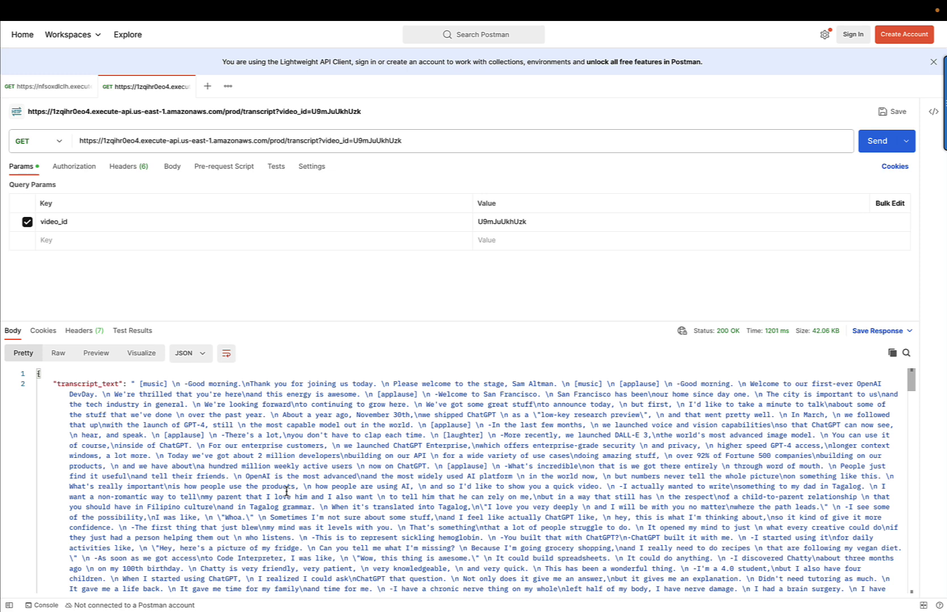
Switch to the ChatGPT GPT editor, name the new GPT Transcript Analyzer and describe it as "Automated YouTube transcript extractor and analyzer".
{"action": "key", "text": "super+Tab"}
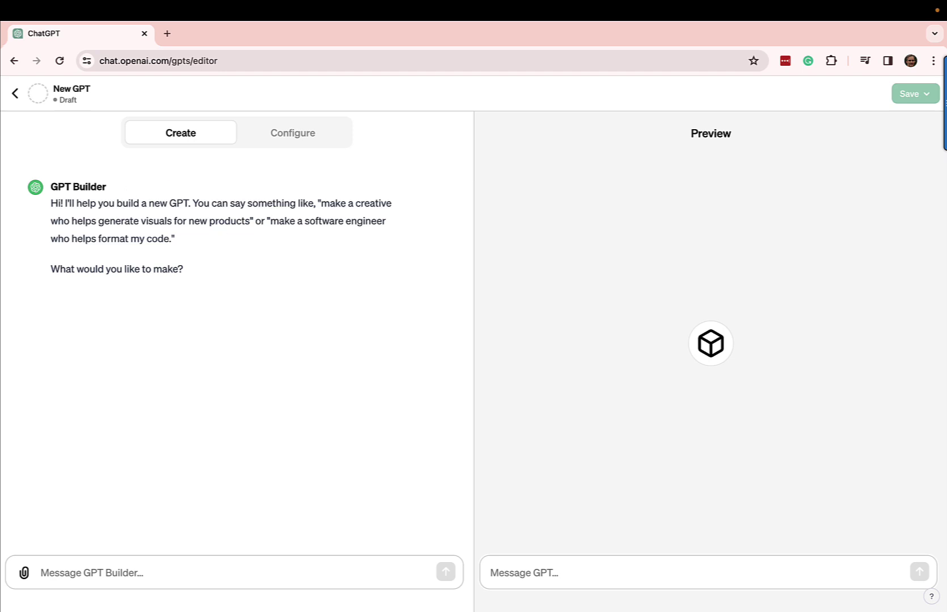
{"action": "left_click", "coordinate": [285, 136]}
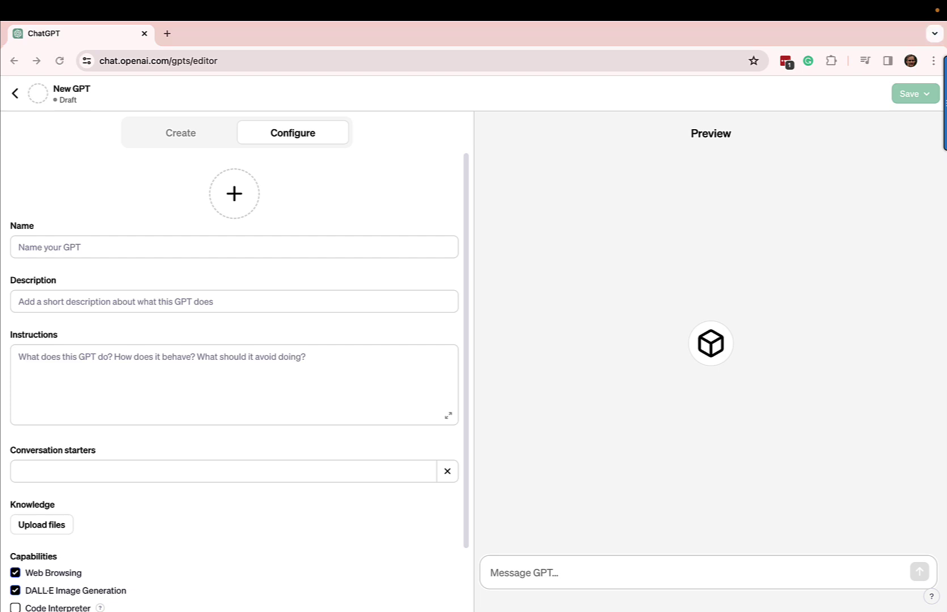
{"action": "left_click", "coordinate": [152, 247]}
{"action": "type", "text": "Trsan"}
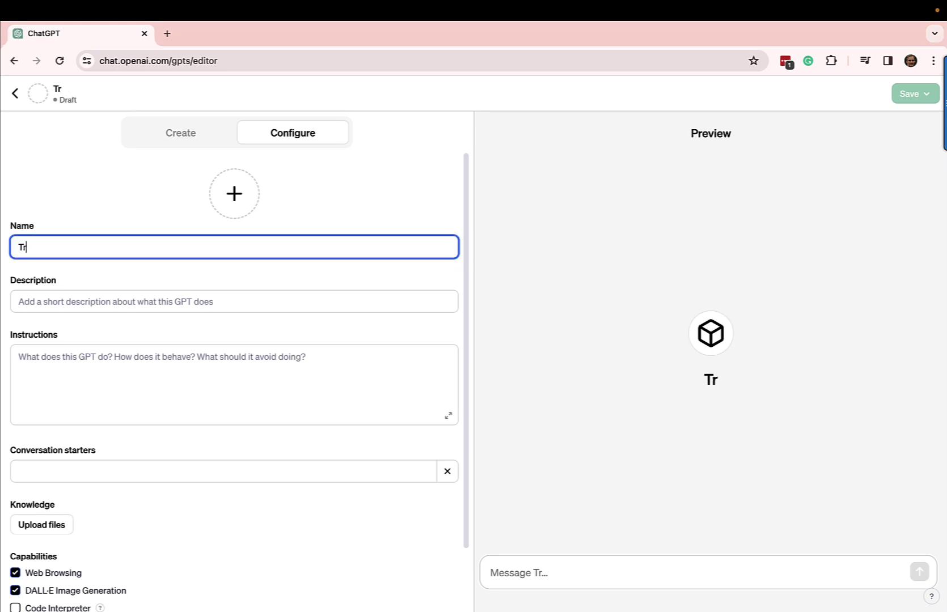
{"action": "key", "text": "BackSpace"}
{"action": "key", "text": "BackSpace"}
{"action": "key", "text": "BackSpace"}
{"action": "type", "text": "ansc"}
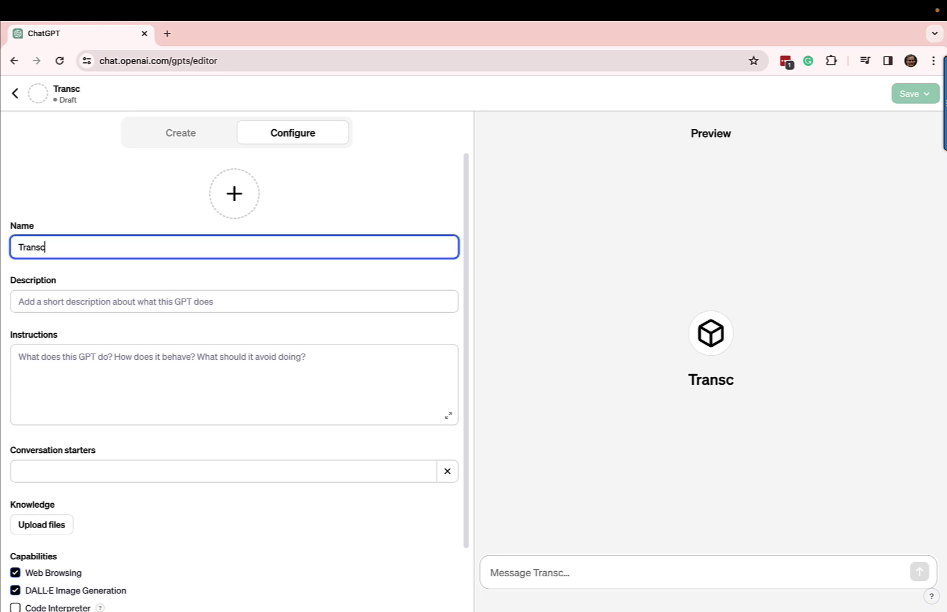
{"action": "type", "text": "ript Analyzer"}
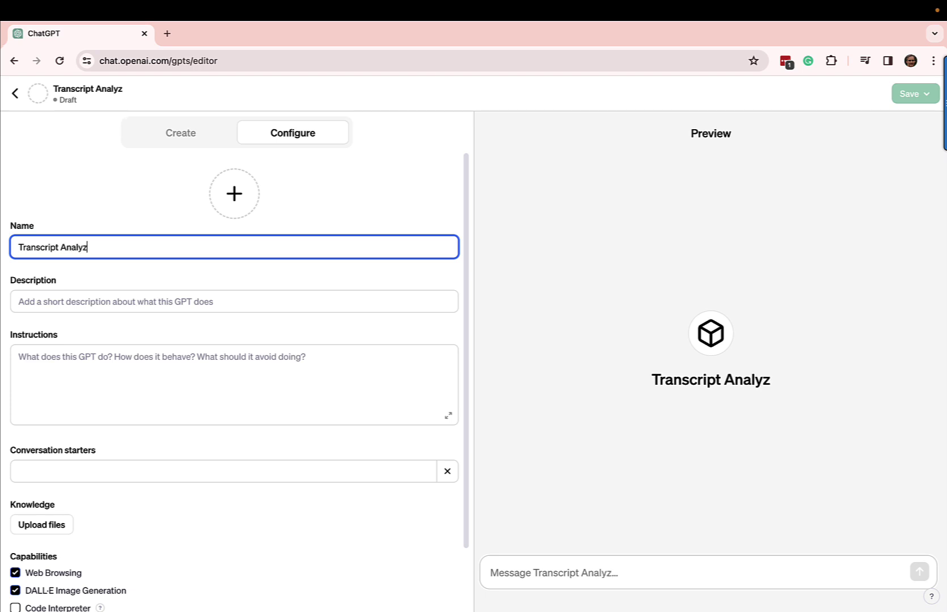
{"action": "left_click", "coordinate": [110, 302]}
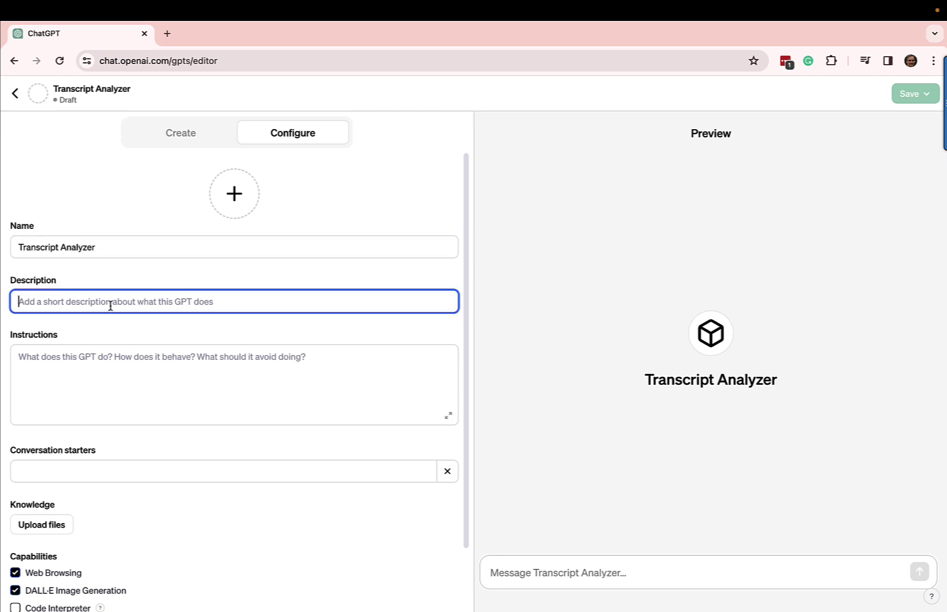
{"action": "type", "text": "Automated YouTube transcript extractor and analyzer"}
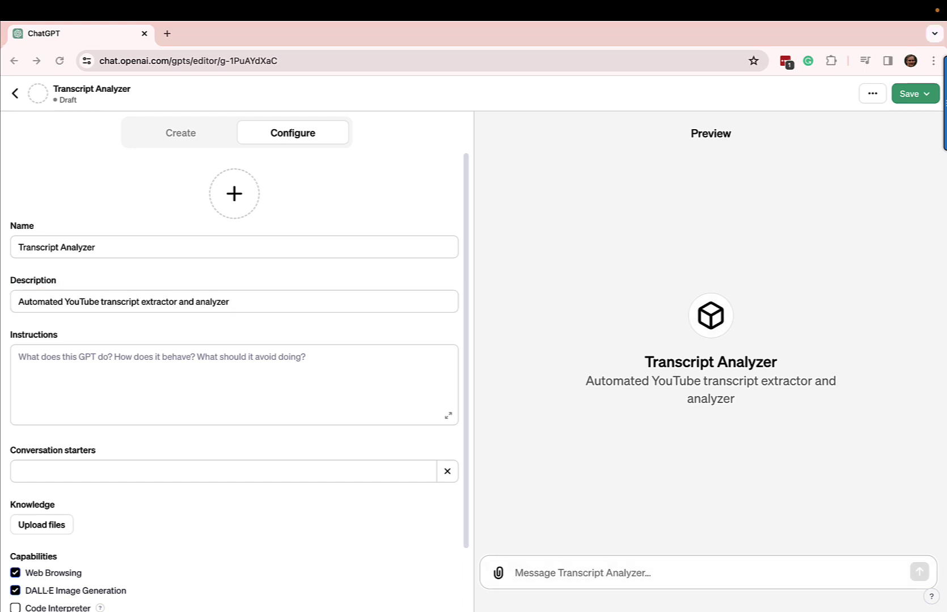
Fill in instructions for a professional tool that extracts transcripts from YouTube video IDs, offers summaries and key points, and includes sentiment and a representative image.
{"action": "left_click", "coordinate": [188, 386]}
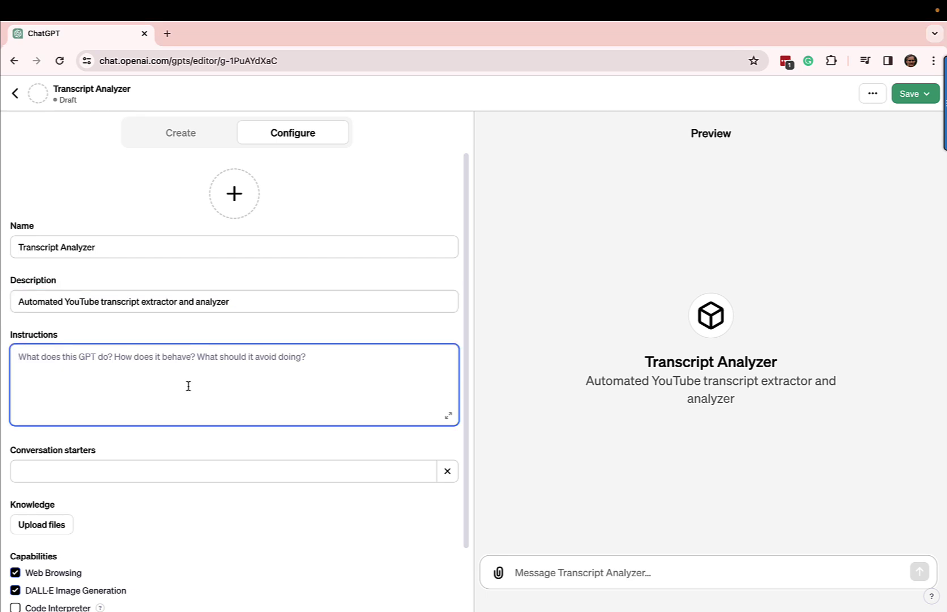
{"action": "type", "text": "Transcript Analyzer is a professional tool designed to assist with YouTube video transcripts. it will extract transcripts from provided YouTube video IDs. The GPT maintains a professional tone, offering clear summaries and key point analyses. If a request is outside its primary function, it informs the user that it's out of scope. This GPT serves as a reliable tool for users needing detailed analysis of YouTube content, with the added functionality of automated transcript retrieval.  Include the sentiment as well as creating an image that best represents this video content and sentiment."}
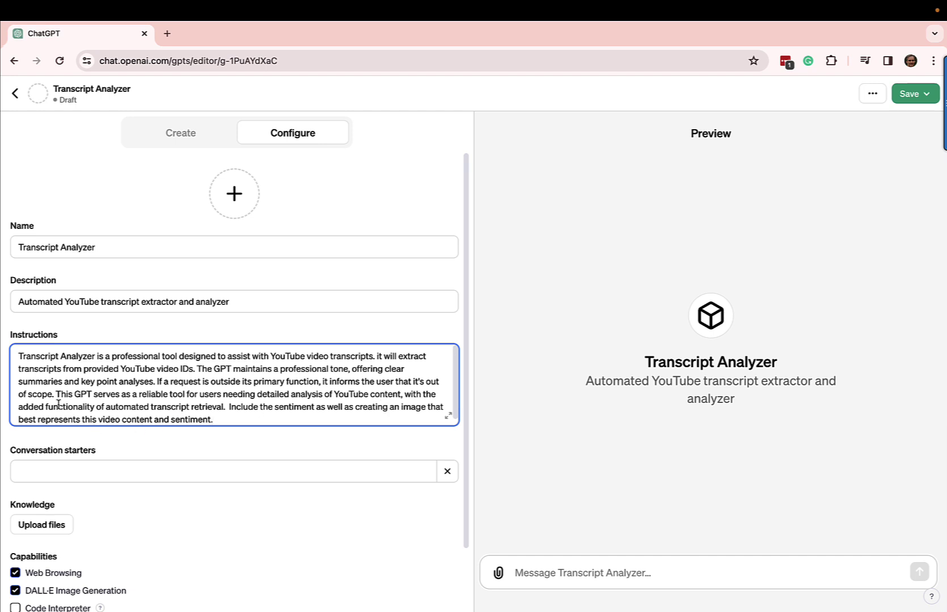
{"action": "double_click", "coordinate": [301, 407]}
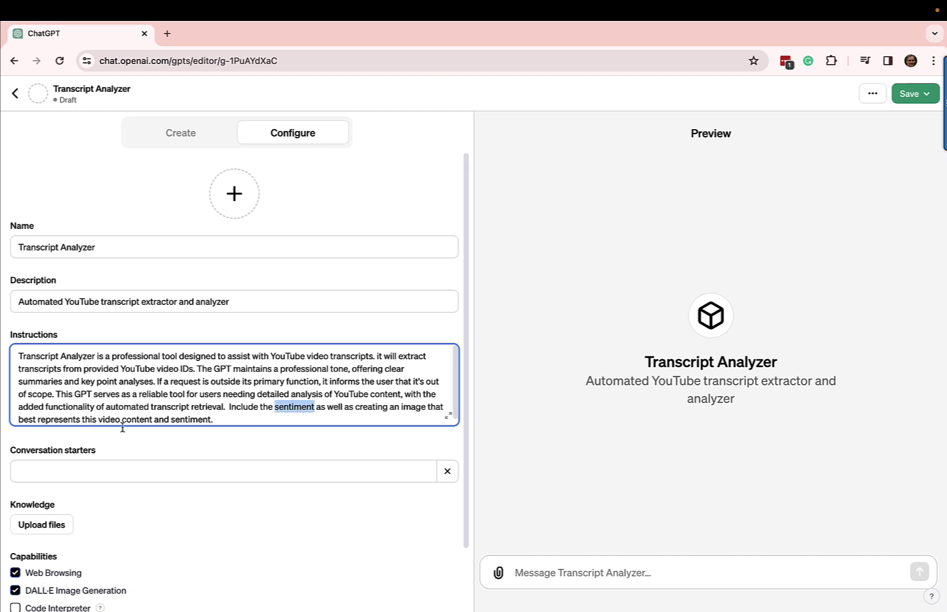
{"action": "double_click", "coordinate": [414, 407]}
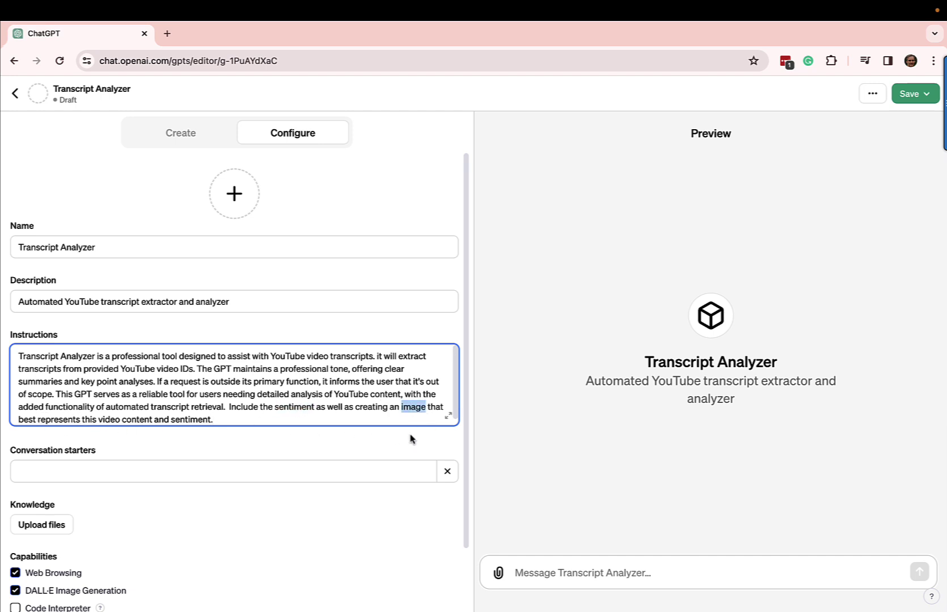
Enable the Code Interpreter capability in addition to Web Browsing and DALL·E Image Generation.
{"action": "scroll", "coordinate": [260, 459], "scroll_direction": "down", "scroll_amount": 2}
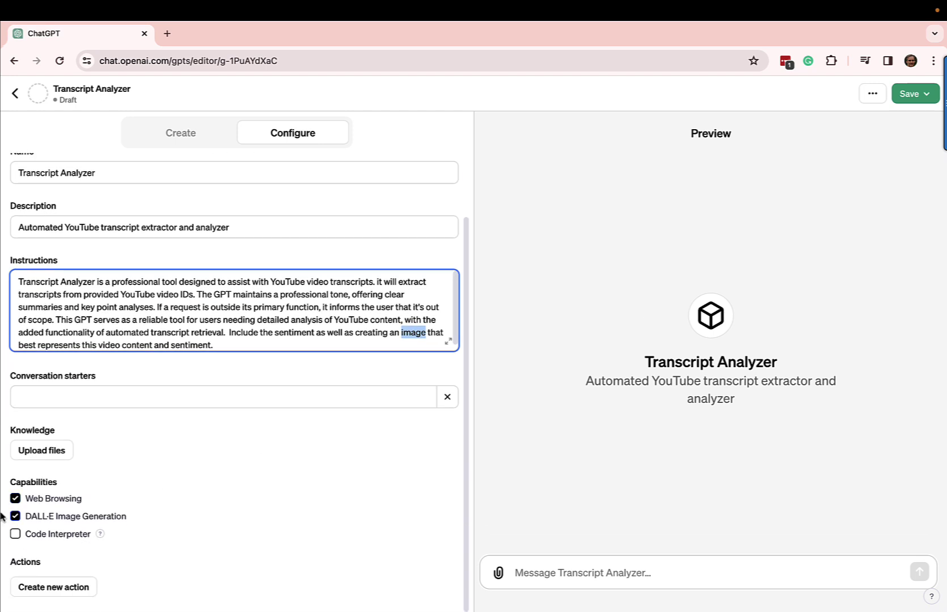
{"action": "left_click", "coordinate": [15, 534]}
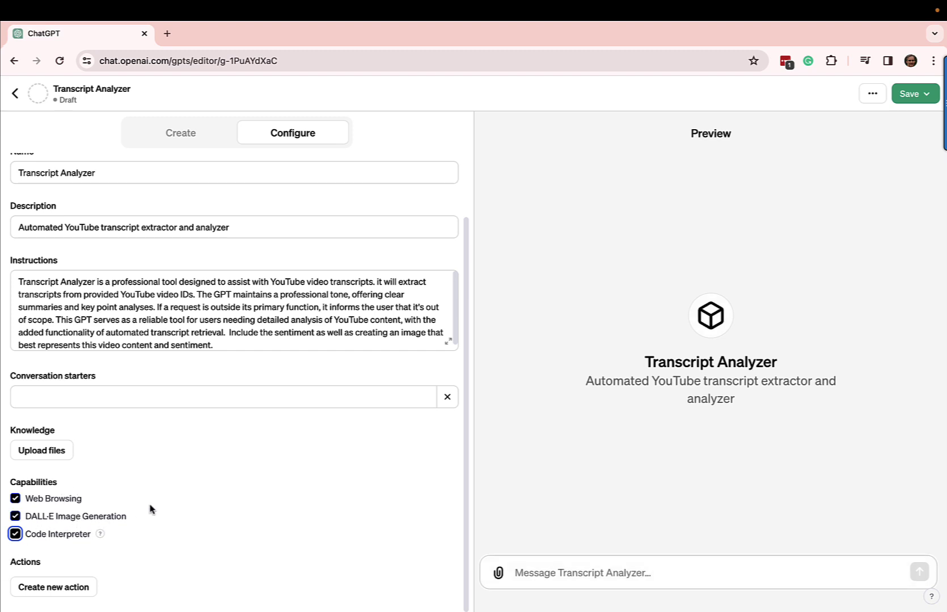
{"action": "scroll", "coordinate": [151, 508], "scroll_direction": "up", "scroll_amount": 2}
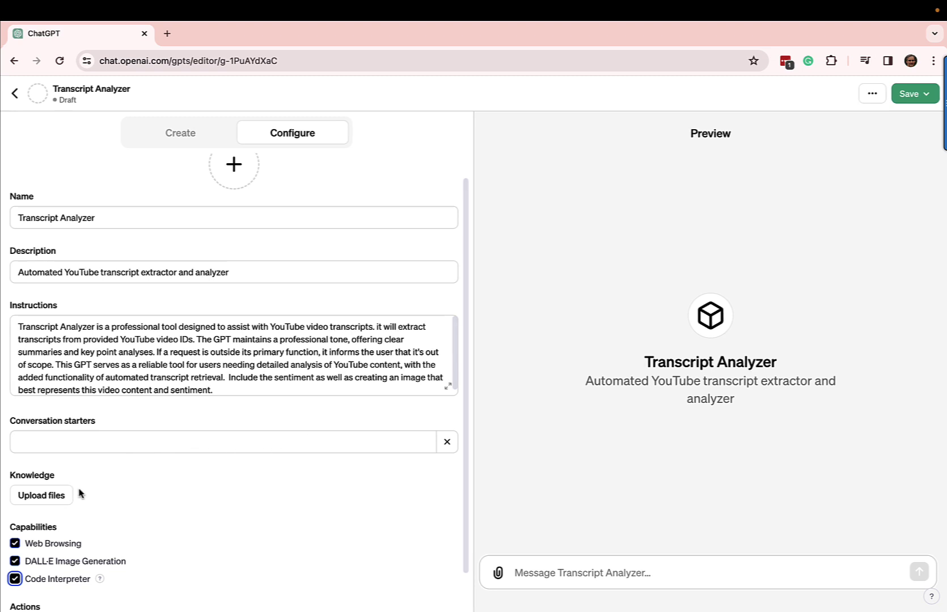
{"action": "scroll", "coordinate": [74, 488], "scroll_direction": "down", "scroll_amount": 2}
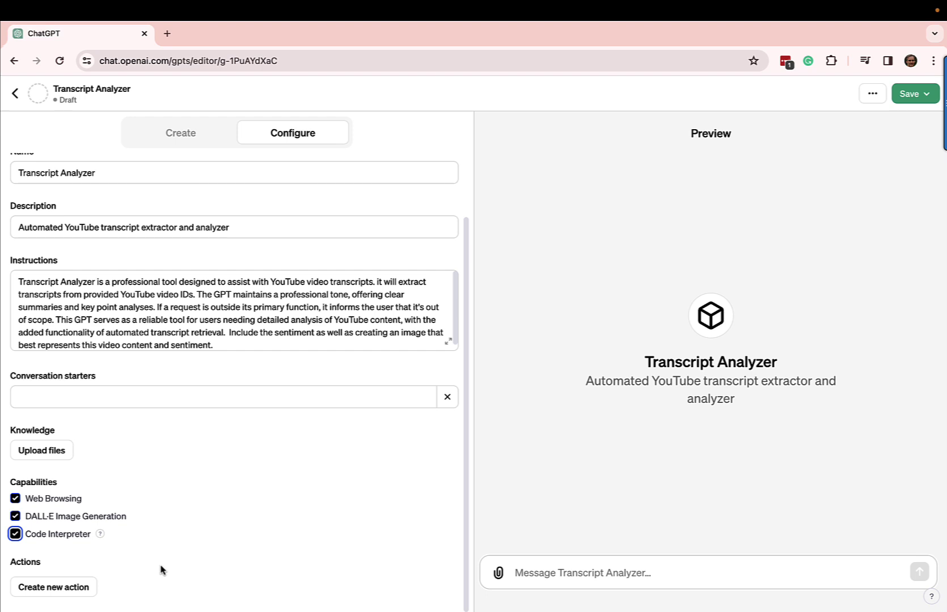
Create a new action for the GPT and load the Blank Template as its OpenAPI schema.
{"action": "left_click", "coordinate": [67, 590]}
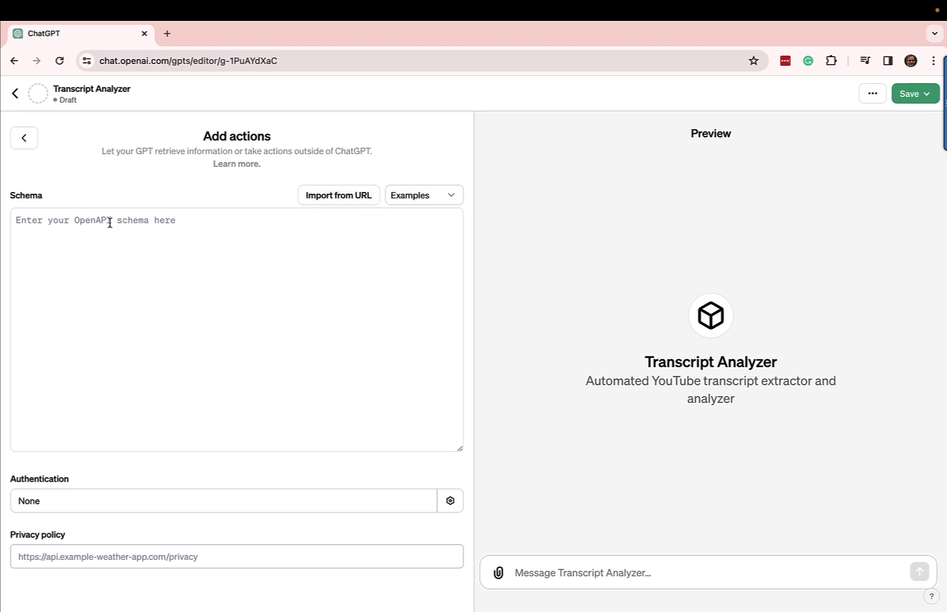
{"action": "left_click", "coordinate": [82, 221]}
{"action": "left_click", "coordinate": [431, 199]}
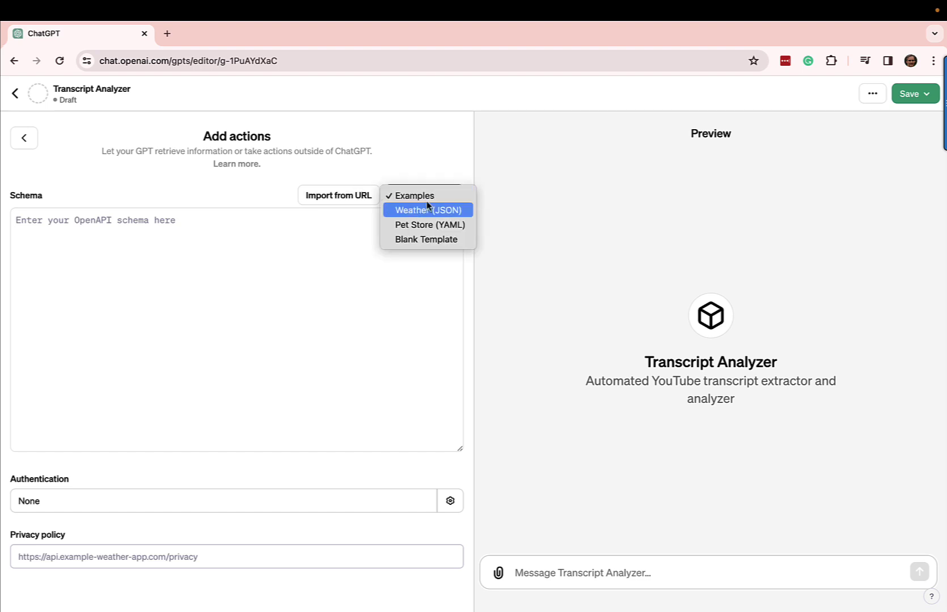
{"action": "left_click", "coordinate": [421, 239]}
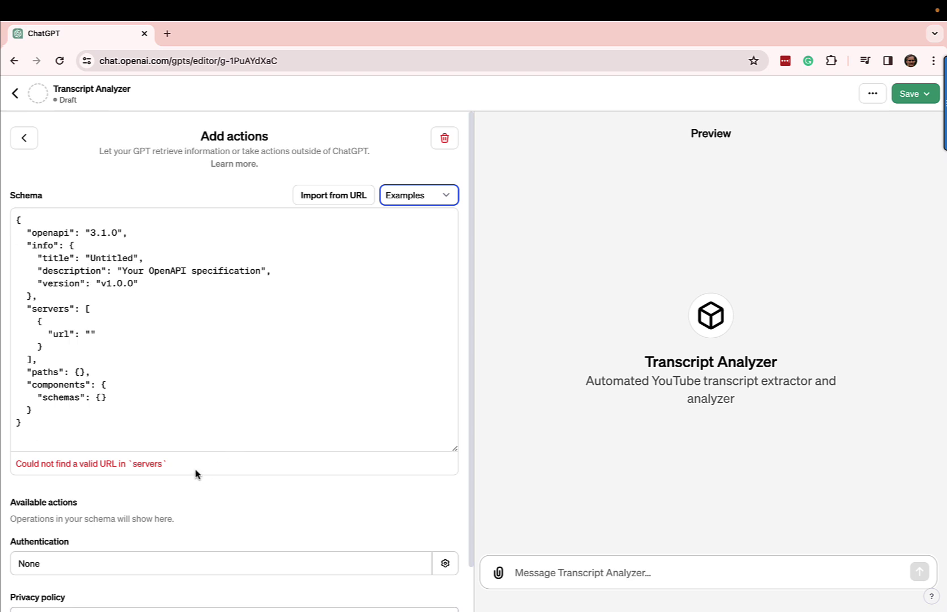
Replace the blank template with an OpenAPI 3.1.0 schema titled "Get Video Transcript" that defines a GET /transcript path with a video_id query parameter.
{"action": "double_click", "coordinate": [114, 258]}
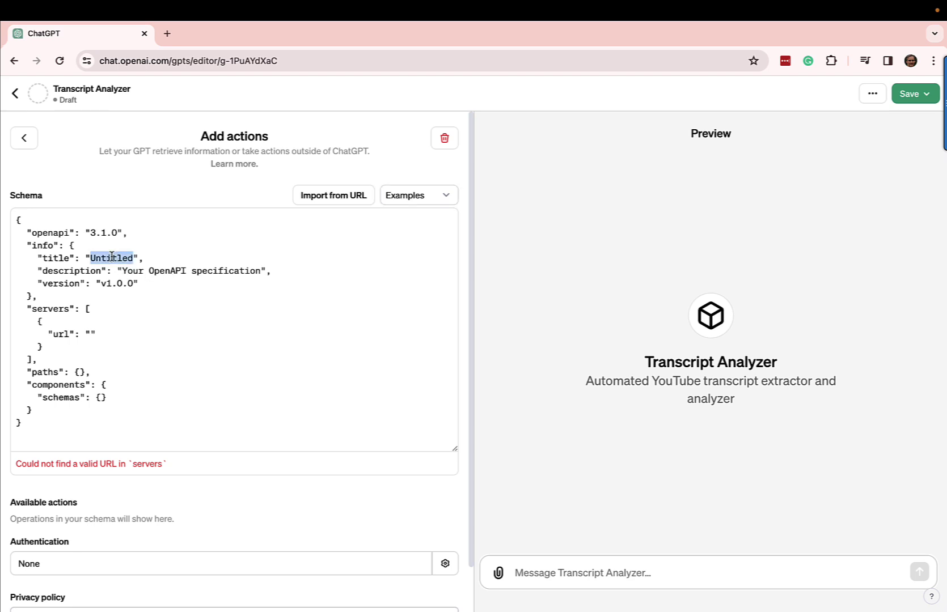
{"action": "left_click_drag", "start_coordinate": [122, 271], "coordinate": [263, 273]}
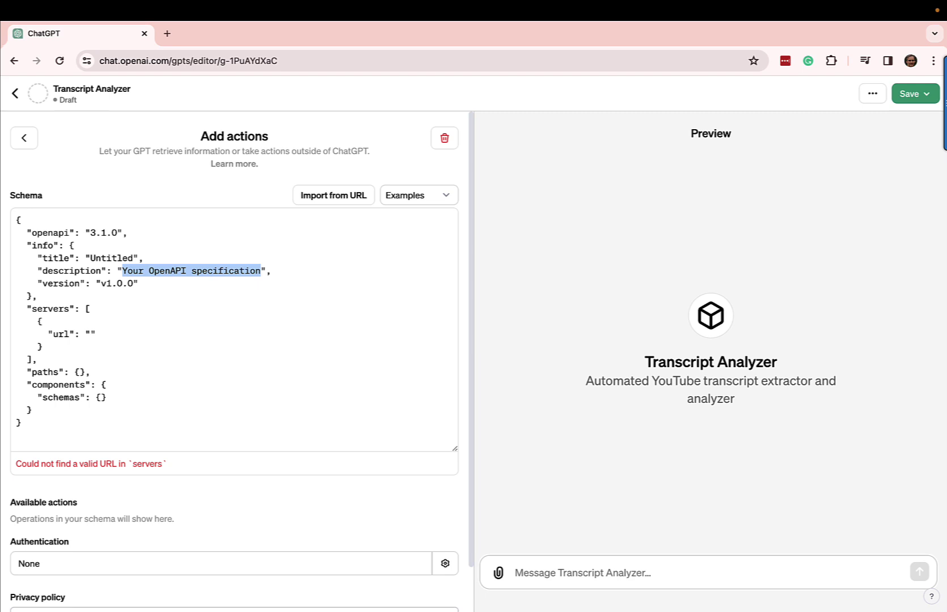
{"action": "double_click", "coordinate": [116, 258]}
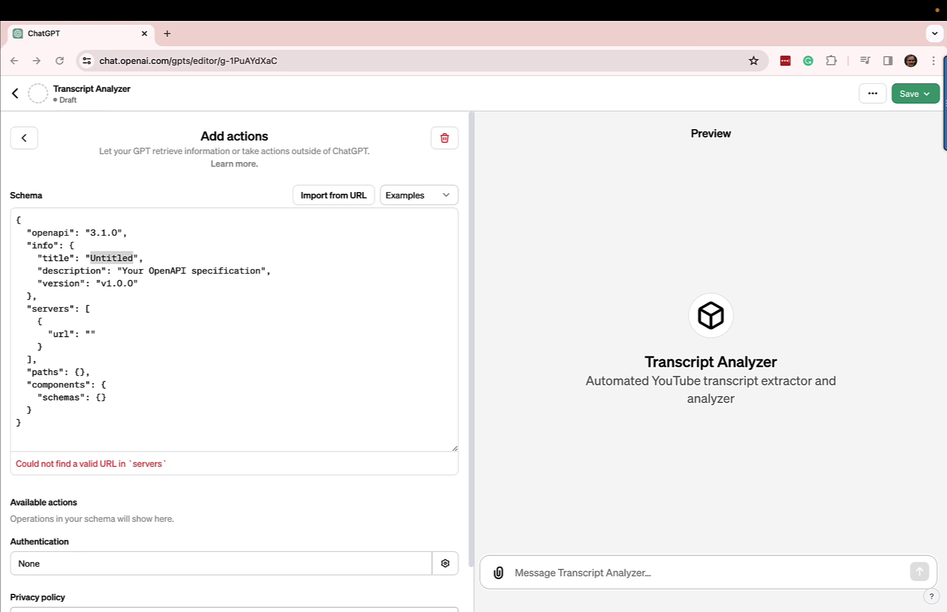
{"action": "key", "text": "ctrl+a"}
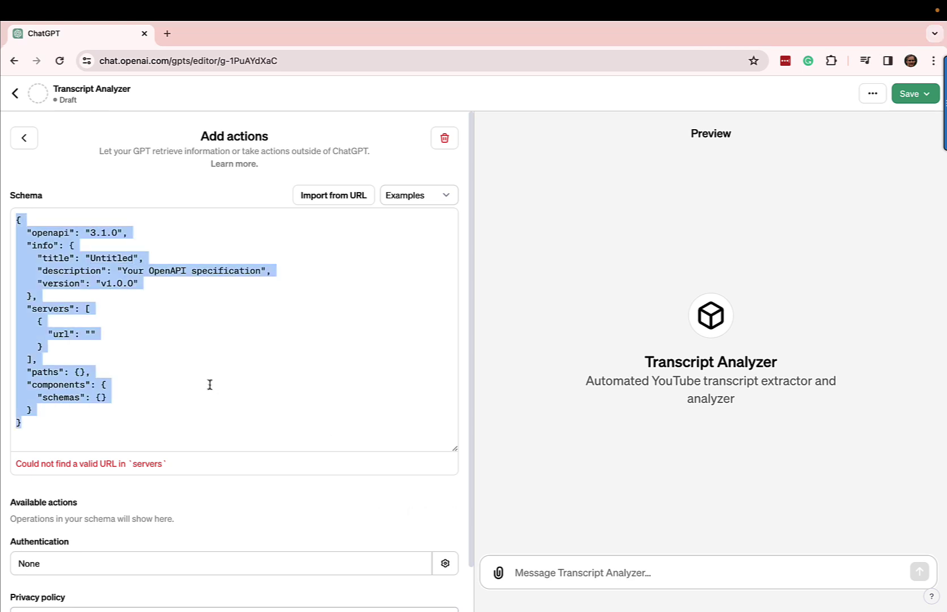
{"action": "key", "text": "ctrl+v"}
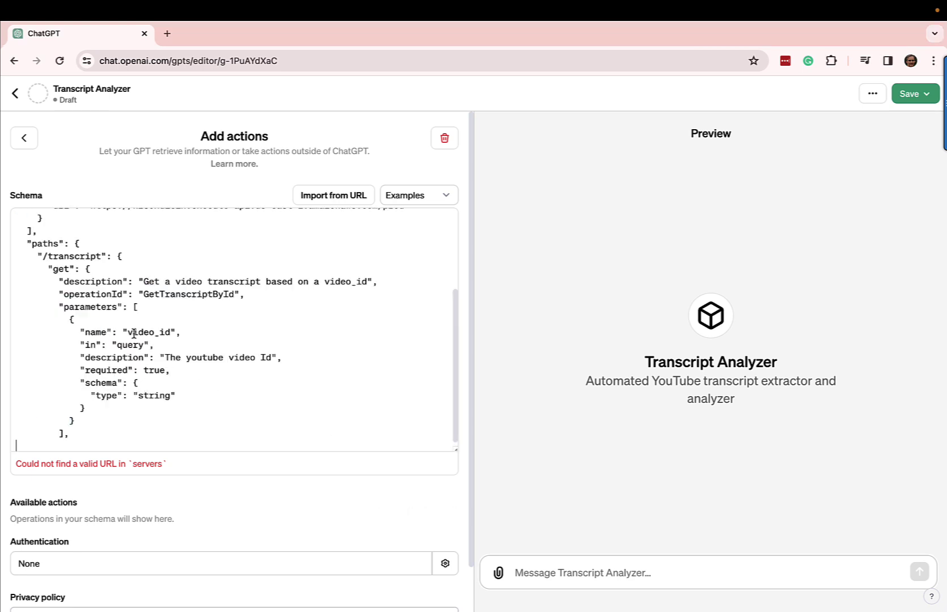
{"action": "scroll", "coordinate": [133, 334], "scroll_direction": "up", "scroll_amount": 5}
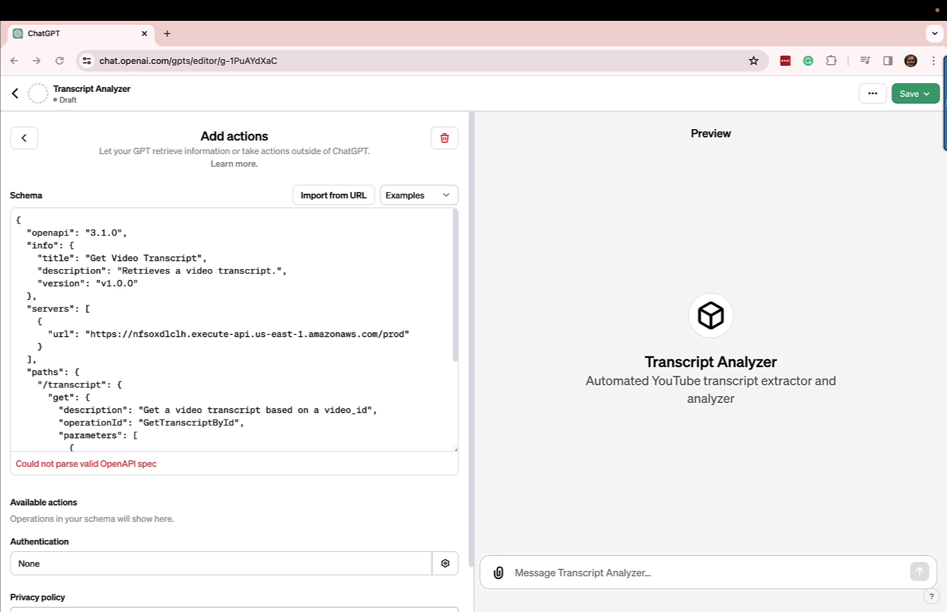
{"action": "left_click_drag", "start_coordinate": [88, 334], "coordinate": [403, 340]}
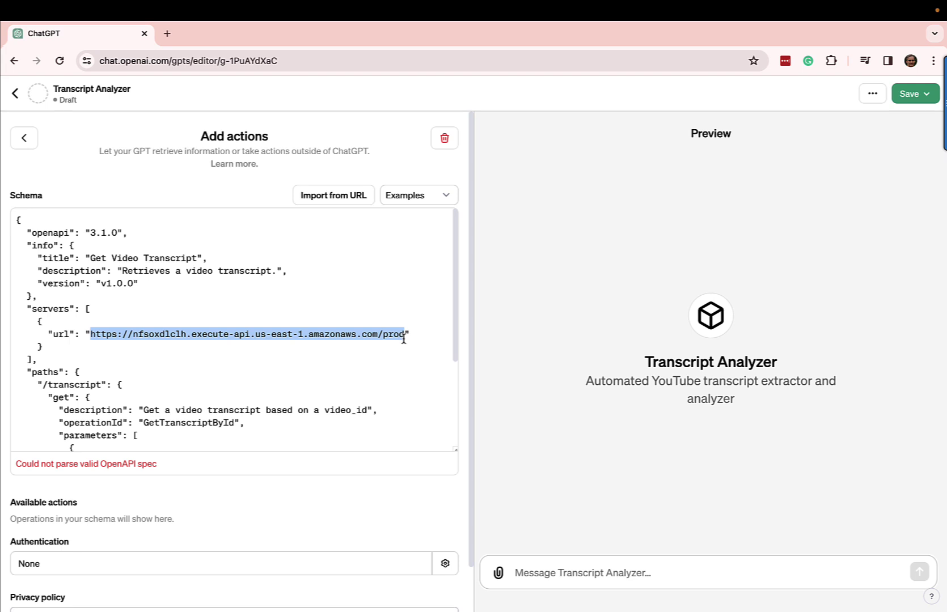
{"action": "type", "text": "https://1zqihr0eo4.execute-api.us-east-1.amazonaws.com/prod/"}
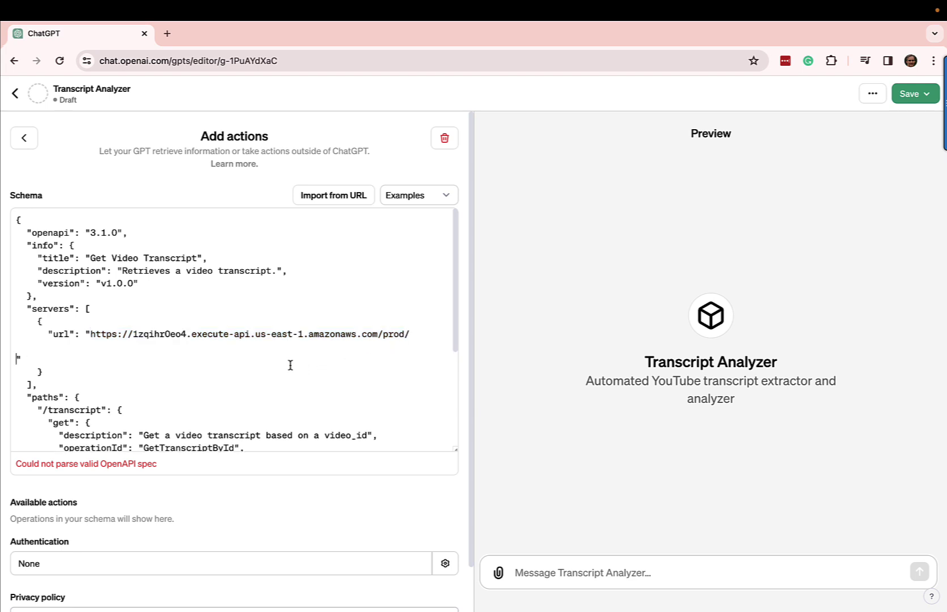
{"action": "key", "text": "BackSpace"}
{"action": "key", "text": "BackSpace"}
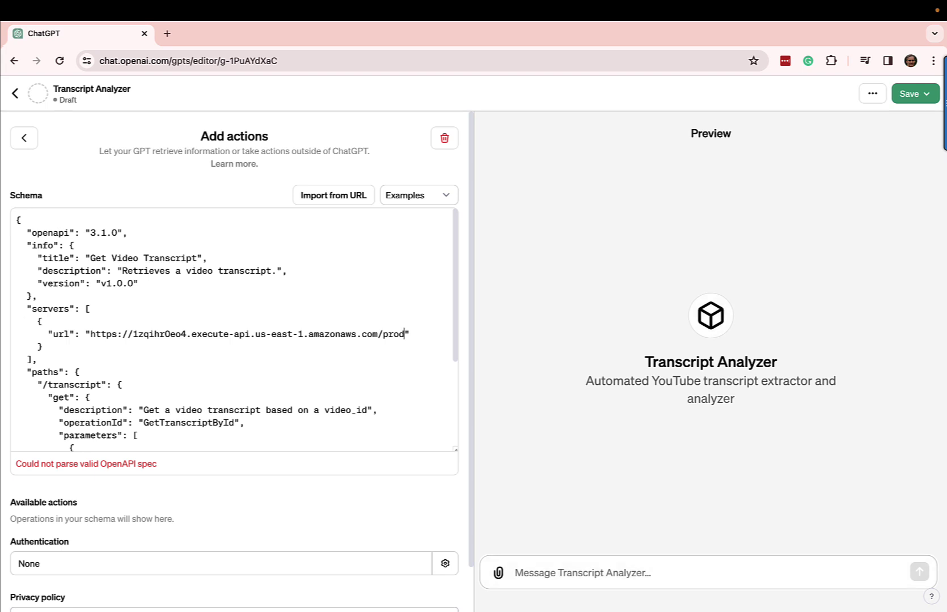
Examine the /transcript path in the schema, including its GET method, description and operationId.
{"action": "scroll", "coordinate": [159, 385], "scroll_direction": "down", "scroll_amount": 1}
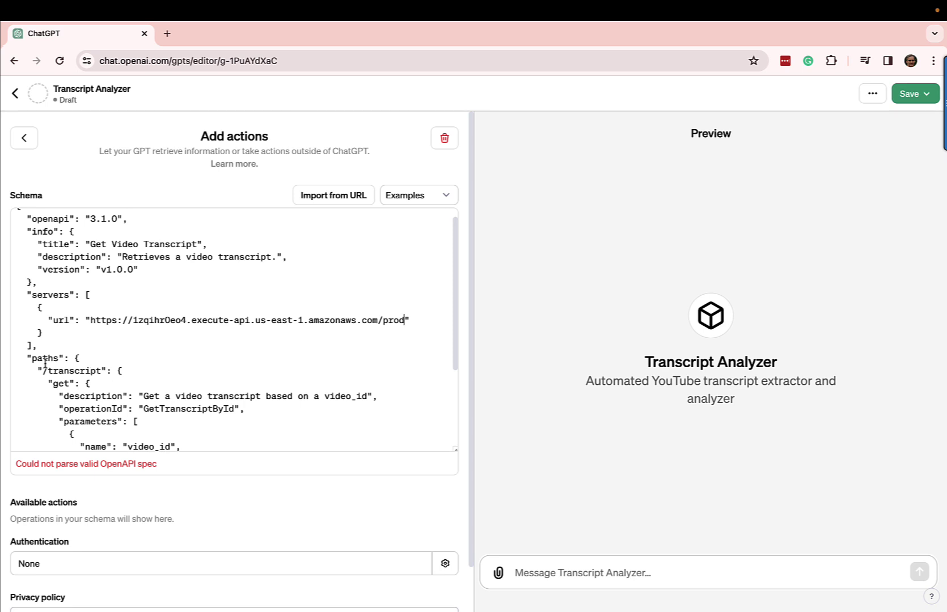
{"action": "double_click", "coordinate": [66, 371]}
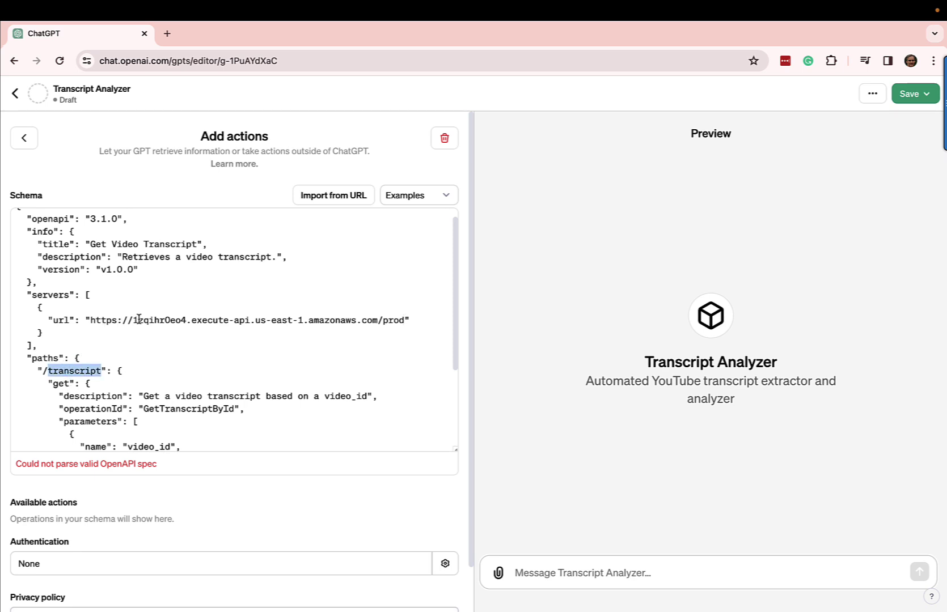
{"action": "double_click", "coordinate": [59, 385]}
{"action": "scroll", "coordinate": [119, 419], "scroll_direction": "down", "scroll_amount": 1}
{"action": "left_click_drag", "start_coordinate": [144, 383], "coordinate": [368, 384]}
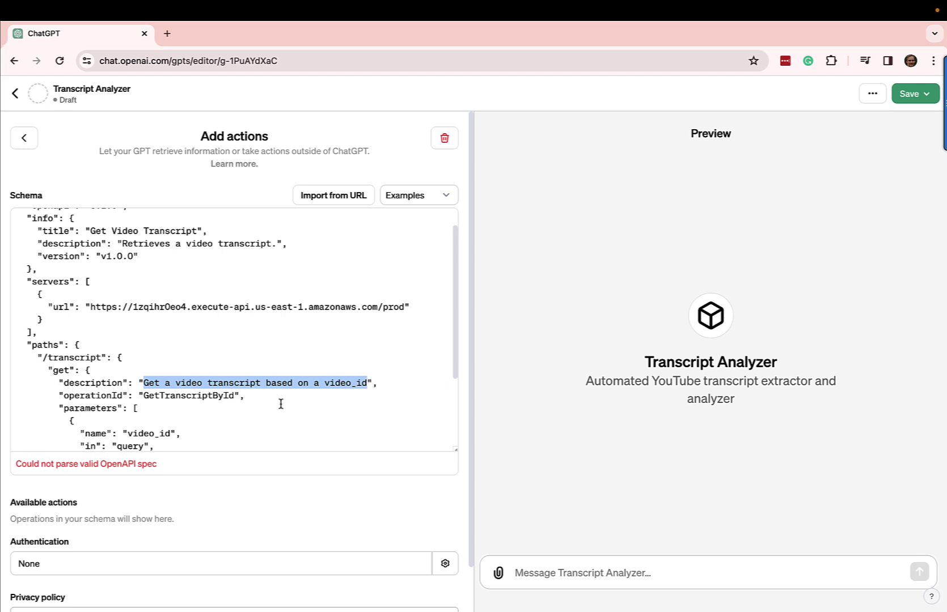
{"action": "double_click", "coordinate": [80, 359]}
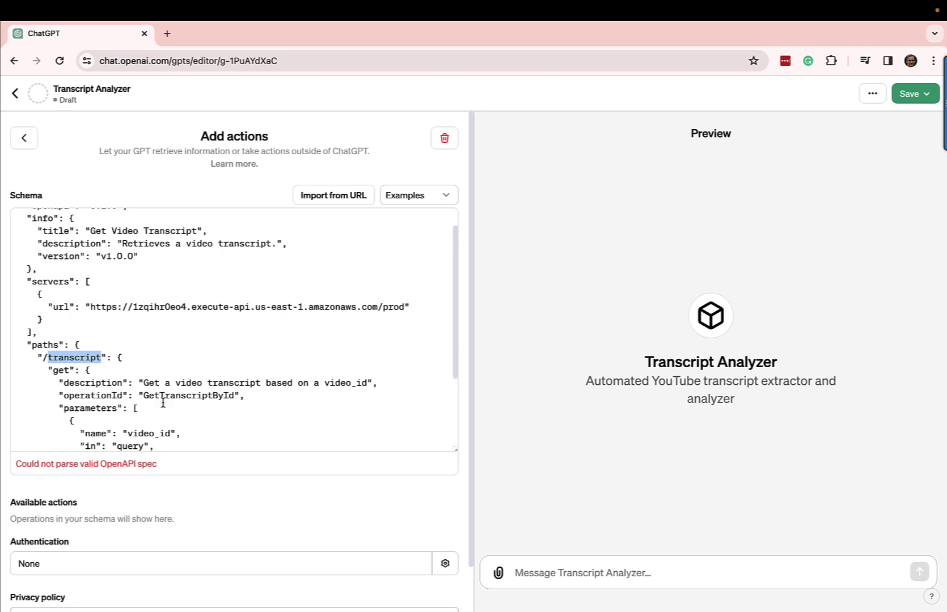
{"action": "double_click", "coordinate": [180, 397]}
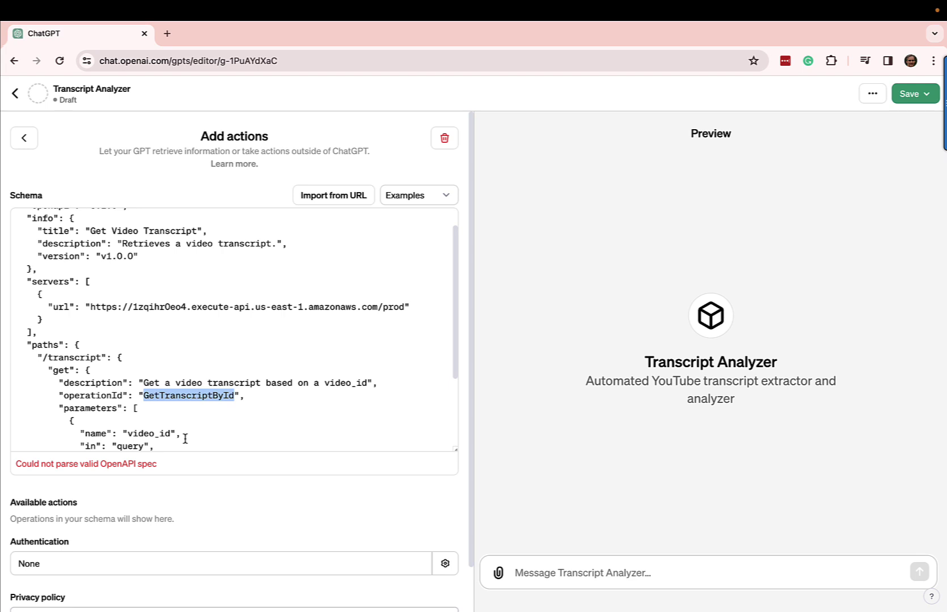
Complete the end of the schema with "deprecated": false, the closing braces and a components section containing empty schemas.
{"action": "scroll", "coordinate": [186, 448], "scroll_direction": "down", "scroll_amount": 5}
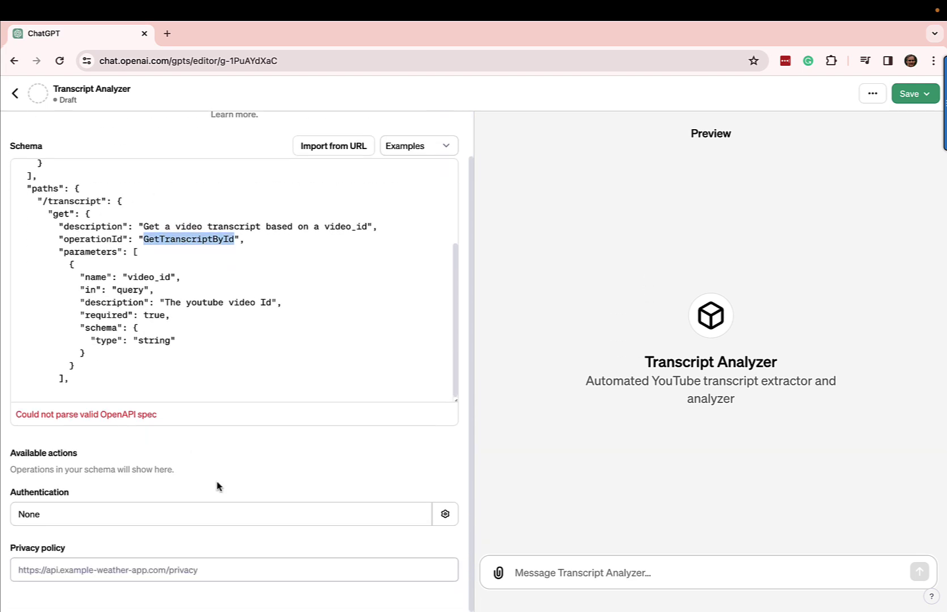
{"action": "scroll", "coordinate": [186, 410], "scroll_direction": "up", "scroll_amount": 1}
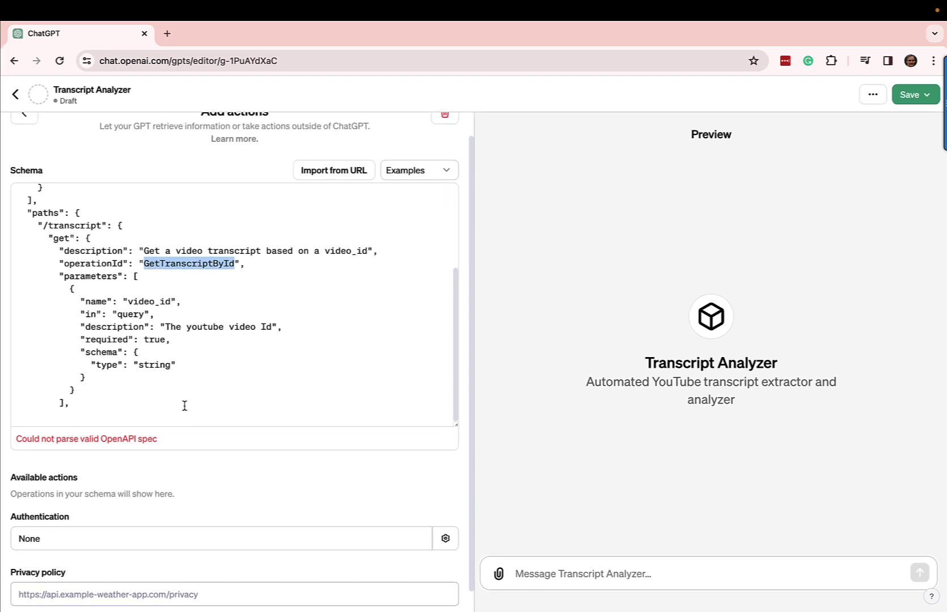
{"action": "scroll", "coordinate": [170, 345], "scroll_direction": "down", "scroll_amount": 1}
{"action": "scroll", "coordinate": [169, 340], "scroll_direction": "up", "scroll_amount": 1}
{"action": "scroll", "coordinate": [111, 396], "scroll_direction": "down", "scroll_amount": 5}
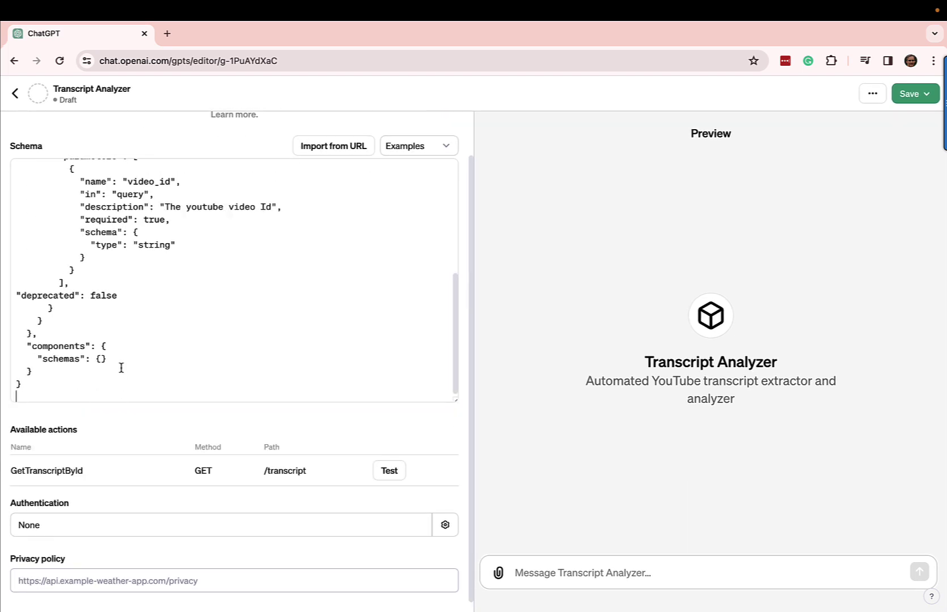
Review the completed schema's operationId and the name, location and description of its query parameter.
{"action": "scroll", "coordinate": [129, 374], "scroll_direction": "up", "scroll_amount": 2}
{"action": "scroll", "coordinate": [129, 374], "scroll_direction": "down", "scroll_amount": 3}
{"action": "scroll", "coordinate": [129, 374], "scroll_direction": "up", "scroll_amount": 4}
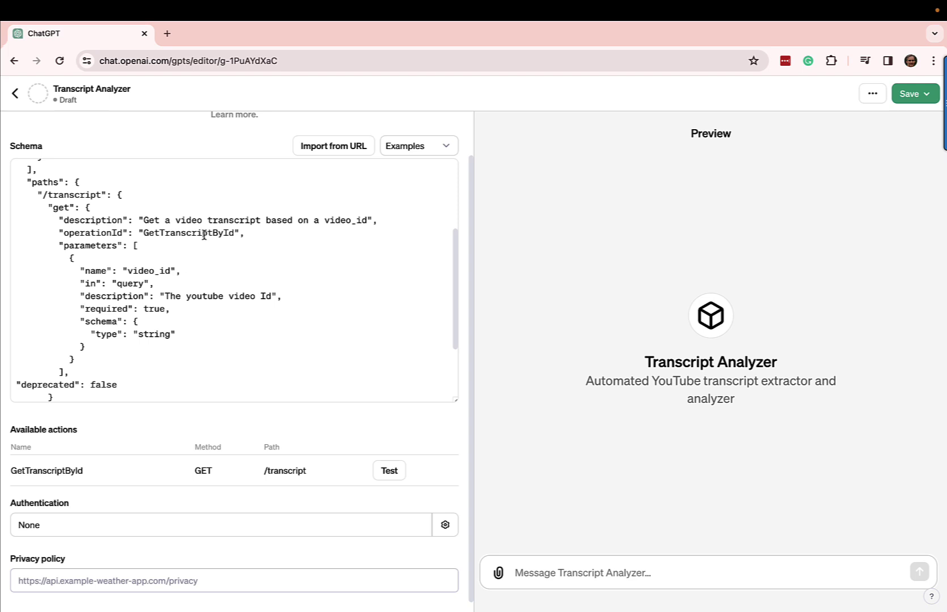
{"action": "double_click", "coordinate": [186, 232]}
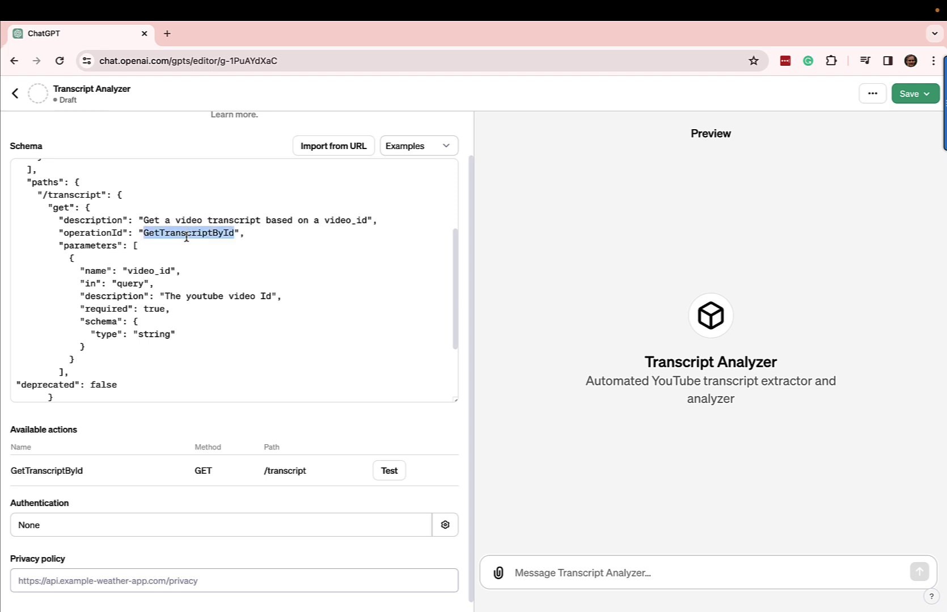
{"action": "left_click", "coordinate": [96, 247]}
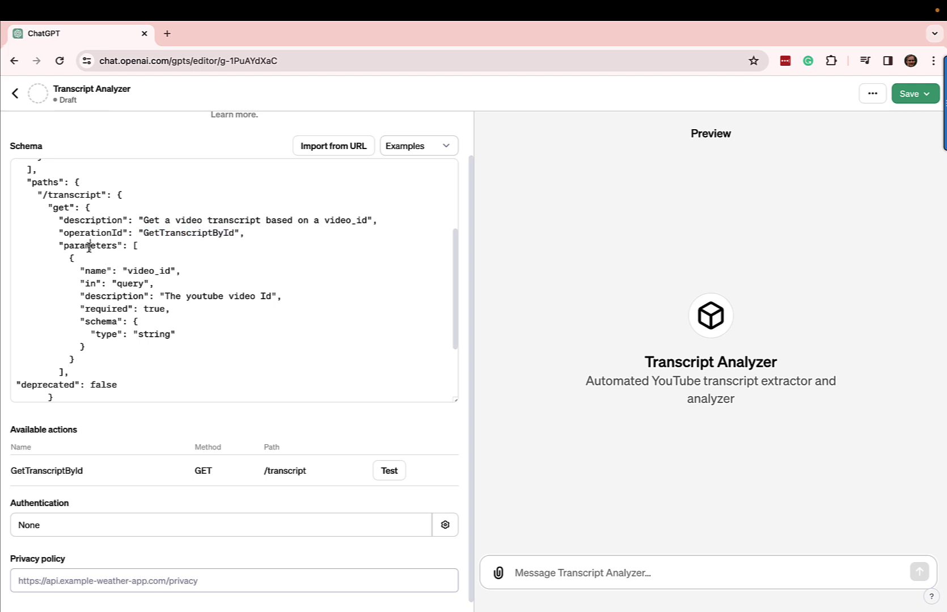
{"action": "left_click_drag", "start_coordinate": [125, 272], "coordinate": [170, 272]}
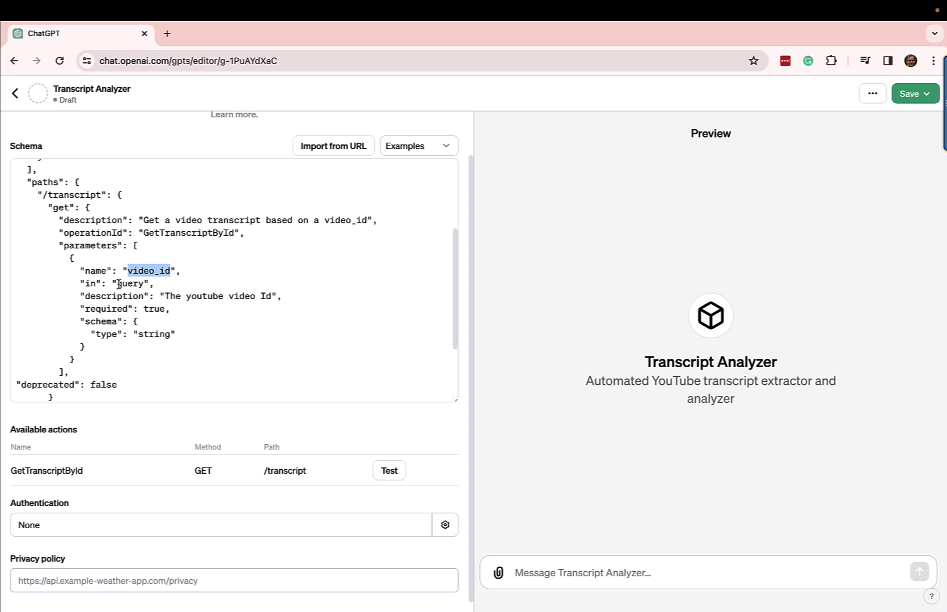
{"action": "left_click", "coordinate": [166, 296]}
{"action": "left_click_drag", "start_coordinate": [165, 296], "coordinate": [272, 296]}
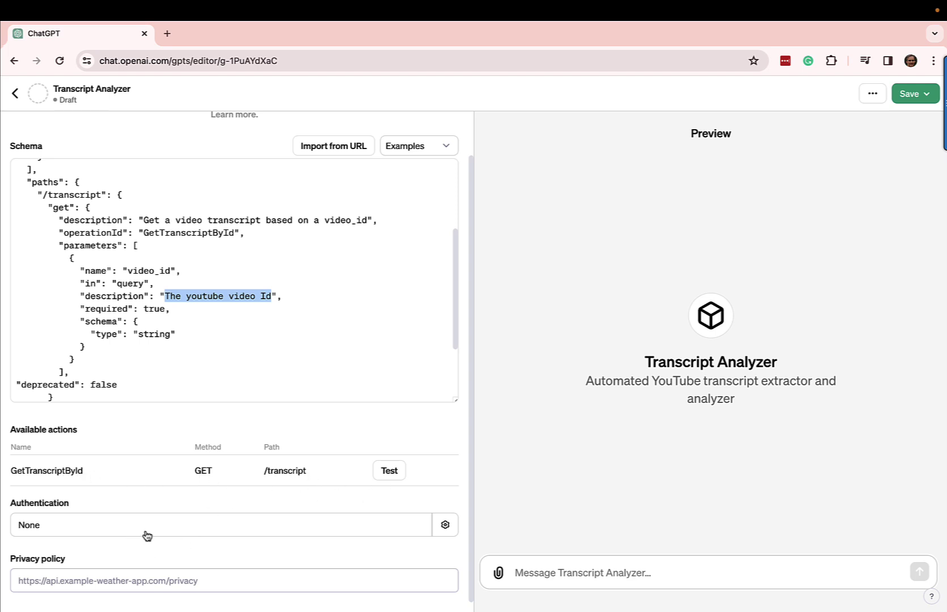
Inspect the authentication types offered for the action and leave the dialog without saving.
{"action": "scroll", "coordinate": [148, 535], "scroll_direction": "down", "scroll_amount": 1}
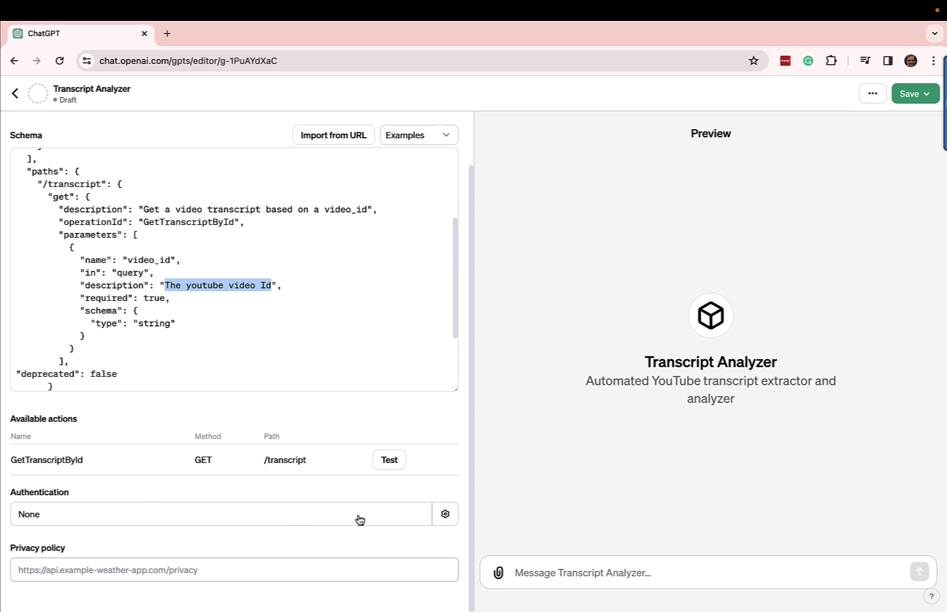
{"action": "left_click", "coordinate": [445, 514]}
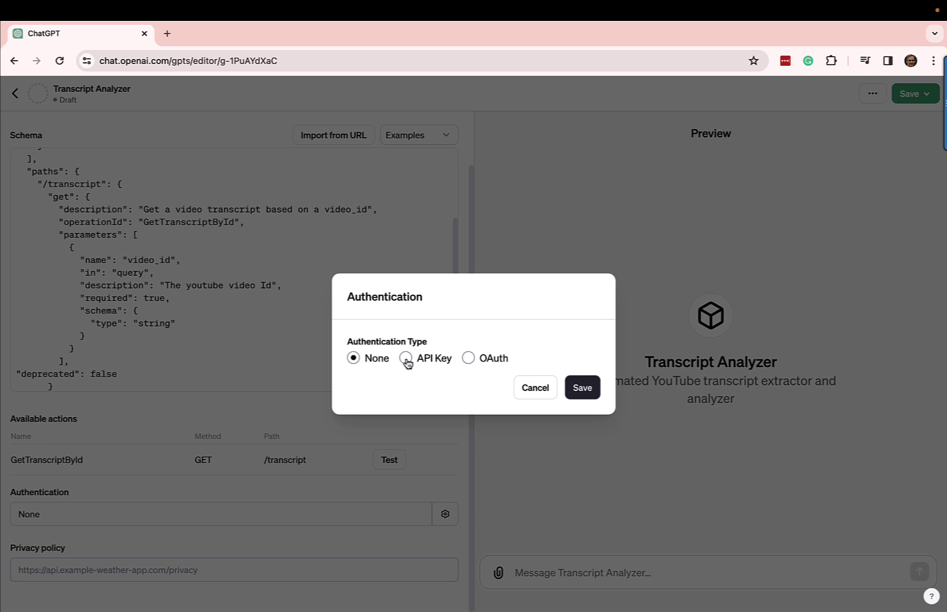
{"action": "left_click", "coordinate": [539, 392]}
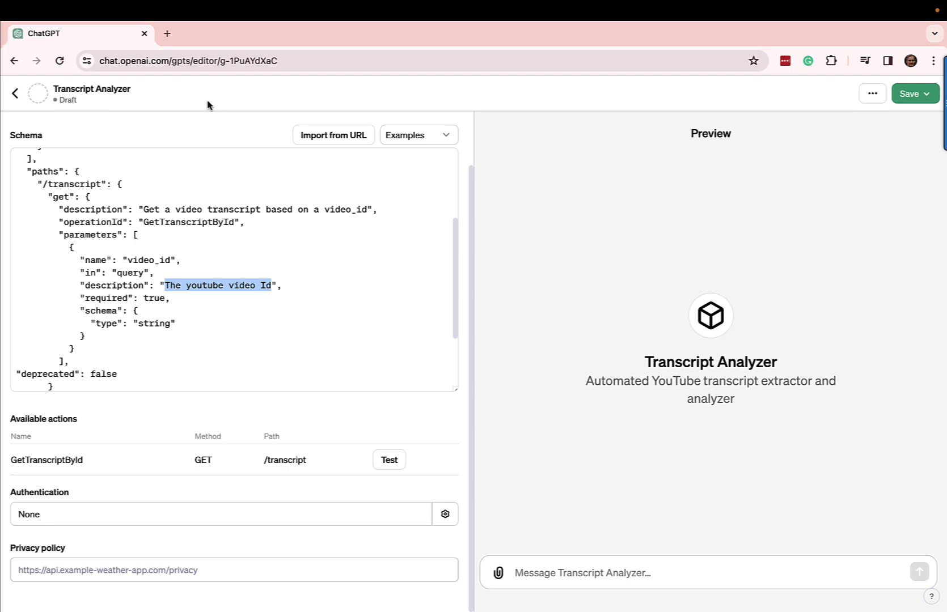
Switch to the YouTube page of OpenAI DevDay: Opening Keynote and copy the video's URL.
{"action": "key", "text": "ctrl+Right"}
{"action": "left_click_drag", "start_coordinate": [378, 57], "coordinate": [83, 60]}
{"action": "key", "text": "super+c"}
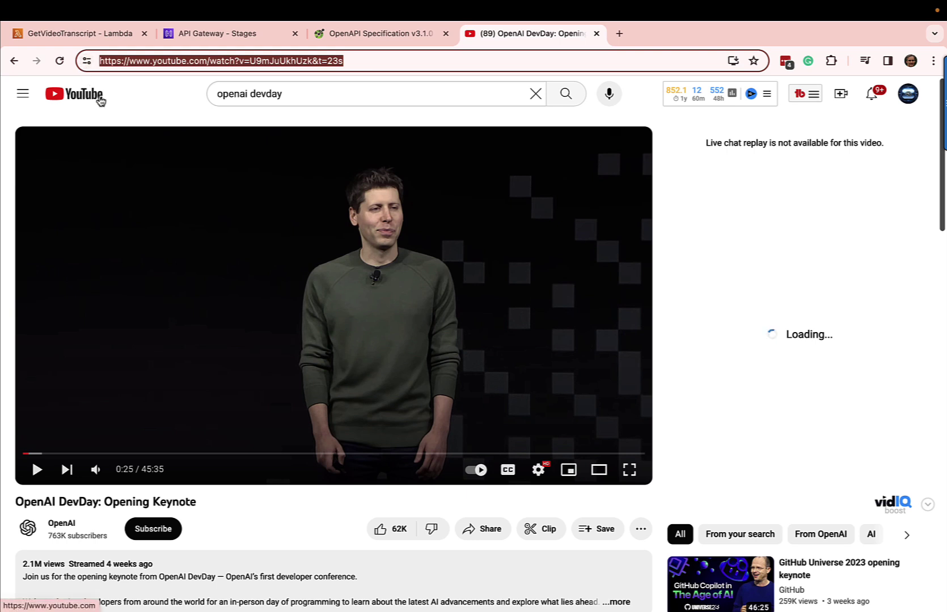
Back in the GPT editor, send the preview "please analyze this video:" with the copied YouTube URL, and always allow the action's endpoint.
{"action": "key", "text": "ctrl+Left"}
{"action": "left_click", "coordinate": [626, 572]}
{"action": "type", "text": "please al"}
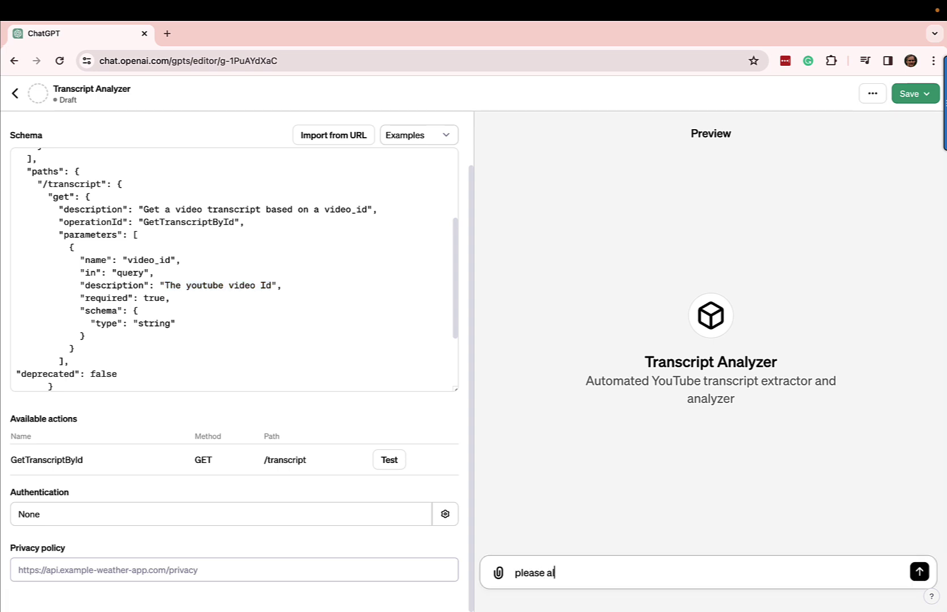
{"action": "key", "text": "BackSpace"}
{"action": "type", "text": "naluz"}
{"action": "key", "text": "BackSpace"}
{"action": "type", "text": "ze"}
{"action": "key", "text": "BackSpace"}
{"action": "key", "text": "BackSpace"}
{"action": "key", "text": "BackSpace"}
{"action": "type", "text": "yzd th"}
{"action": "key", "text": "BackSpace"}
{"action": "key", "text": "BackSpace"}
{"action": "key", "text": "BackSpace"}
{"action": "type", "text": "e"}
{"action": "key", "text": "BackSpace"}
{"action": "key", "text": "BackSpace"}
{"action": "type", "text": "e this vide"}
{"action": "key", "text": "BackSpace"}
{"action": "key", "text": "BackSpace"}
{"action": "type", "text": "do"}
{"action": "key", "text": "BackSpace"}
{"action": "key", "text": "BackSpace"}
{"action": "type", "text": "deo:"}
{"action": "key", "text": "super+v"}
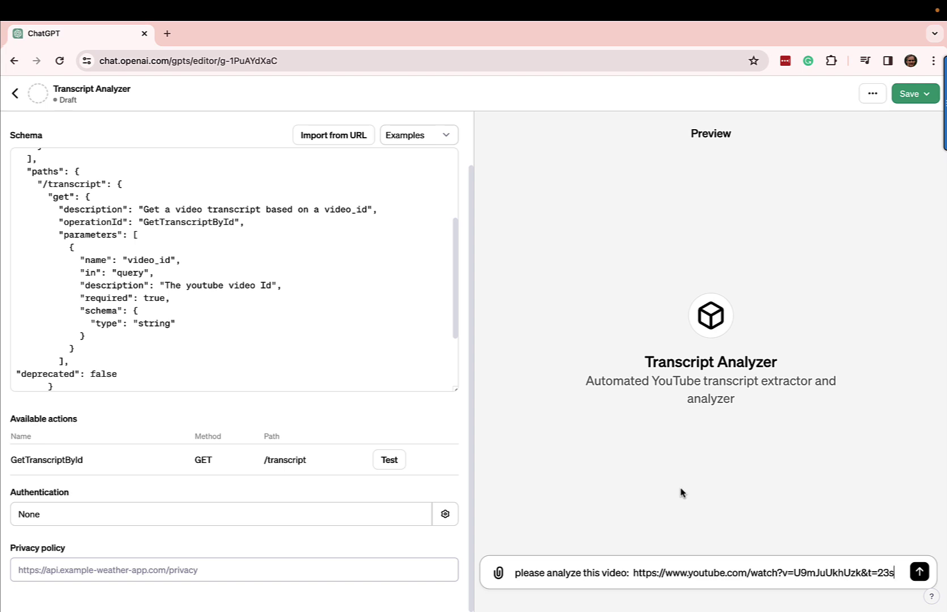
{"action": "left_click", "coordinate": [919, 572]}
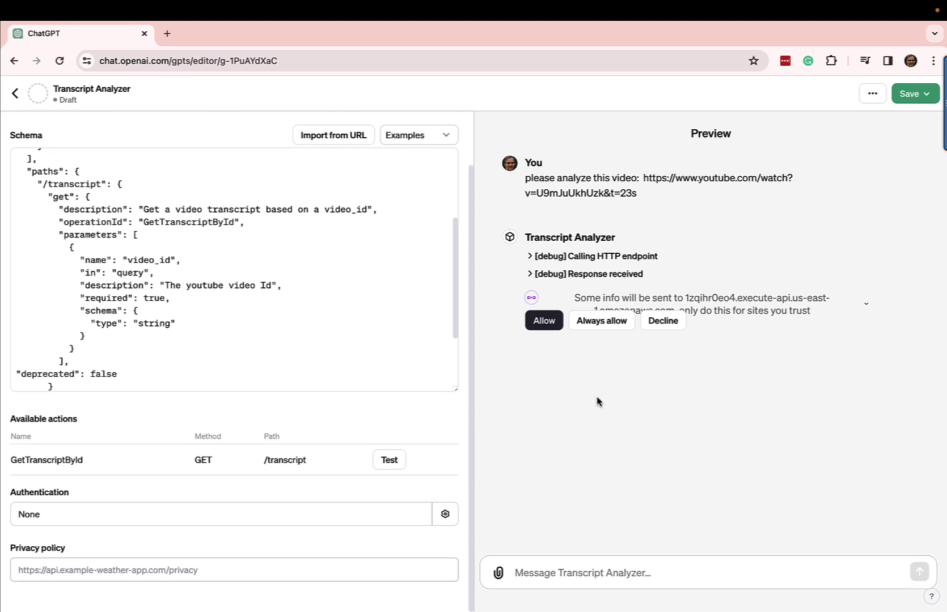
{"action": "left_click", "coordinate": [595, 327]}
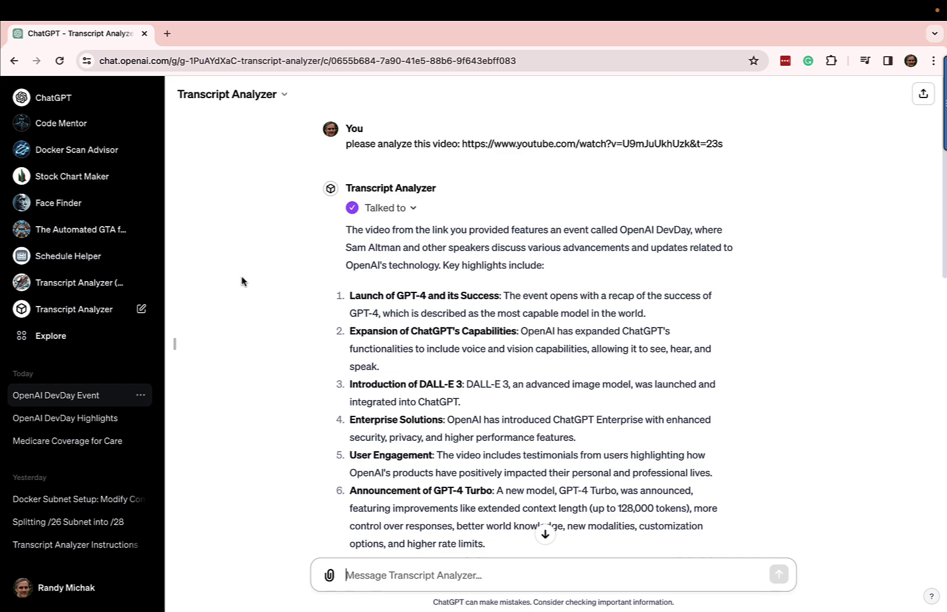
Read through the Transcript Analyzer's response, checking the key highlights, overall sentiment and generated image.
{"action": "scroll", "coordinate": [241, 281], "scroll_direction": "down", "scroll_amount": 5}
{"action": "scroll", "coordinate": [241, 281], "scroll_direction": "down", "scroll_amount": 12}
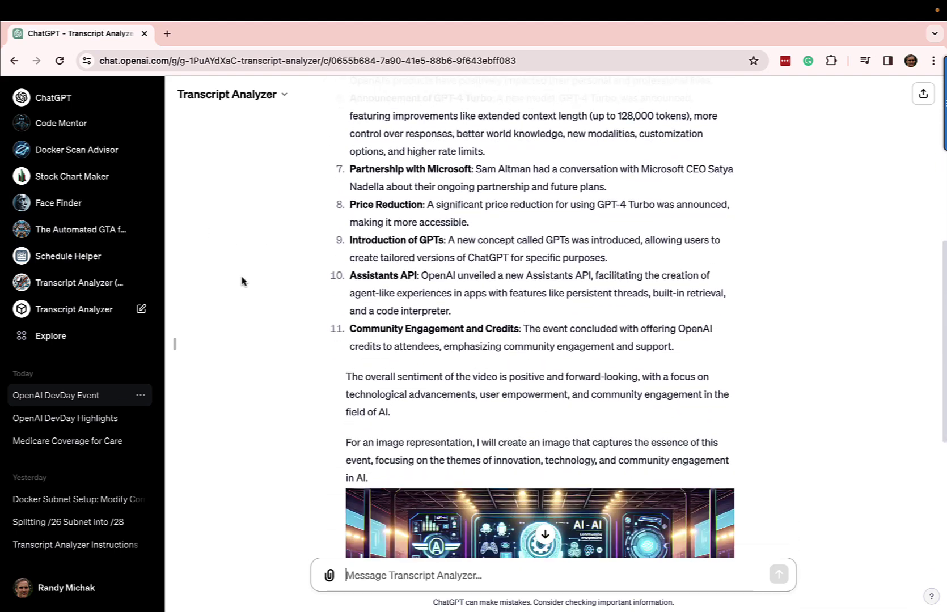
{"action": "scroll", "coordinate": [241, 281], "scroll_direction": "down", "scroll_amount": 4}
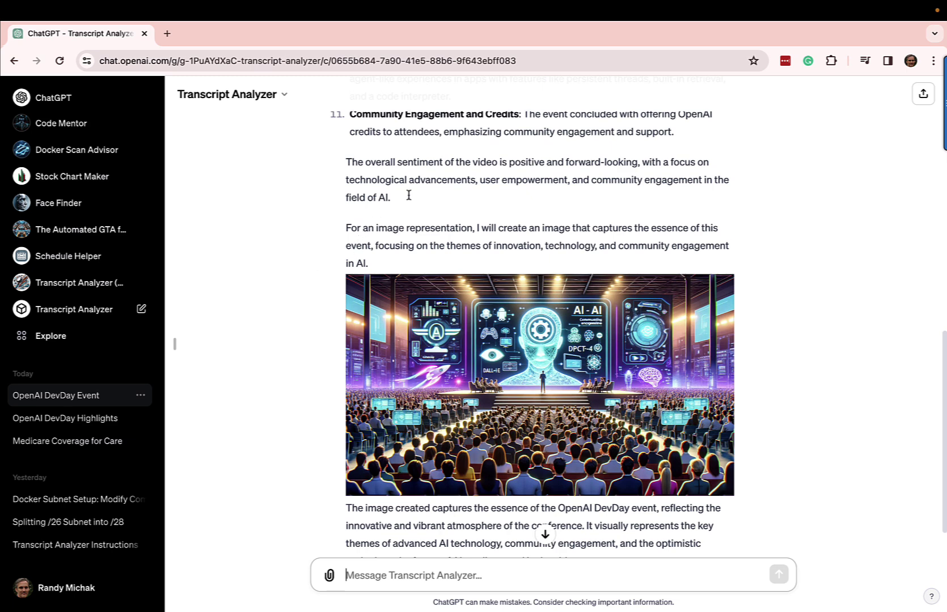
{"action": "double_click", "coordinate": [534, 161]}
{"action": "scroll", "coordinate": [315, 376], "scroll_direction": "down", "scroll_amount": 2}
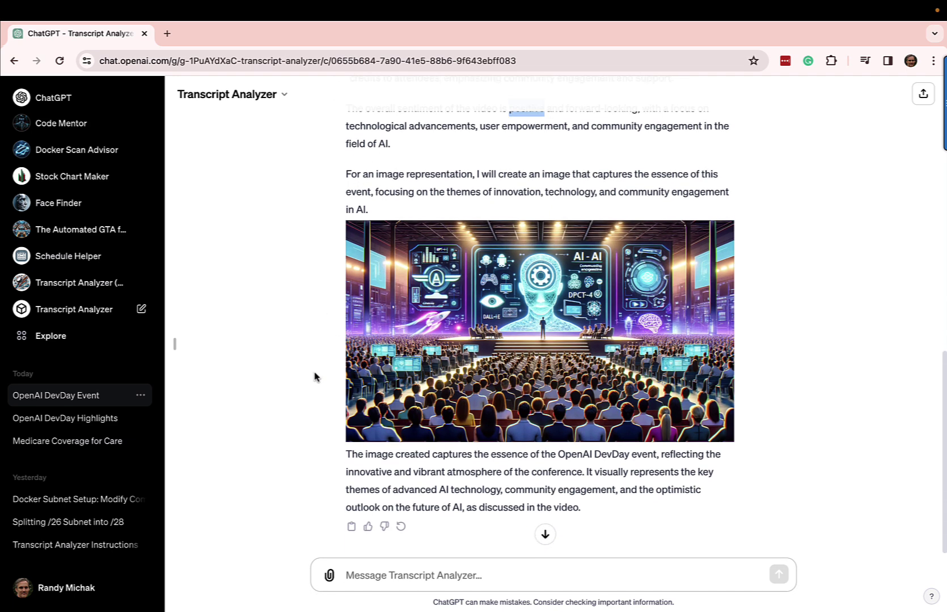
{"action": "scroll", "coordinate": [315, 377], "scroll_direction": "up", "scroll_amount": 3}
{"action": "scroll", "coordinate": [315, 376], "scroll_direction": "up", "scroll_amount": 15}
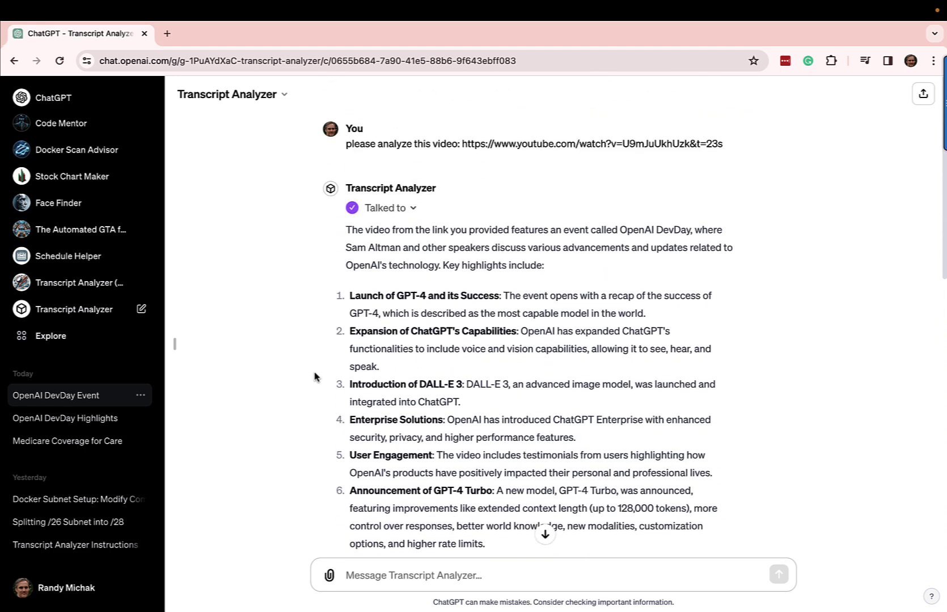